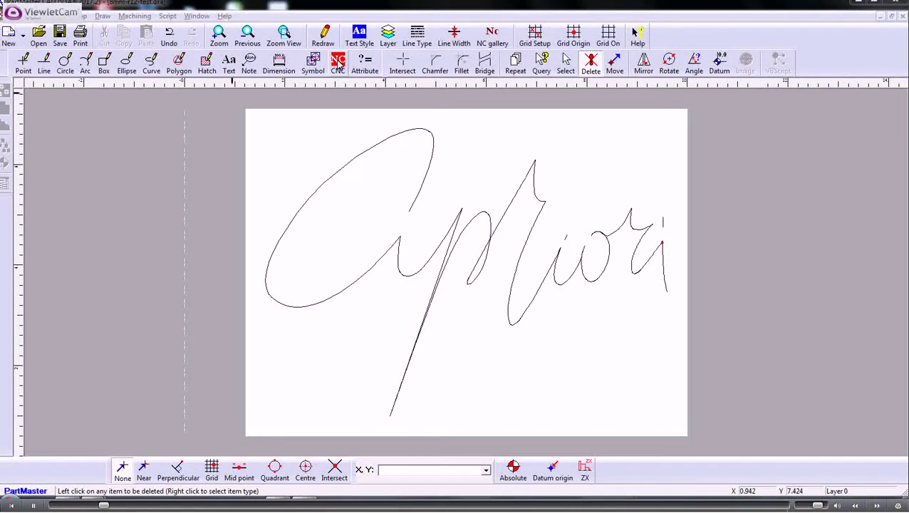
click(270, 214)
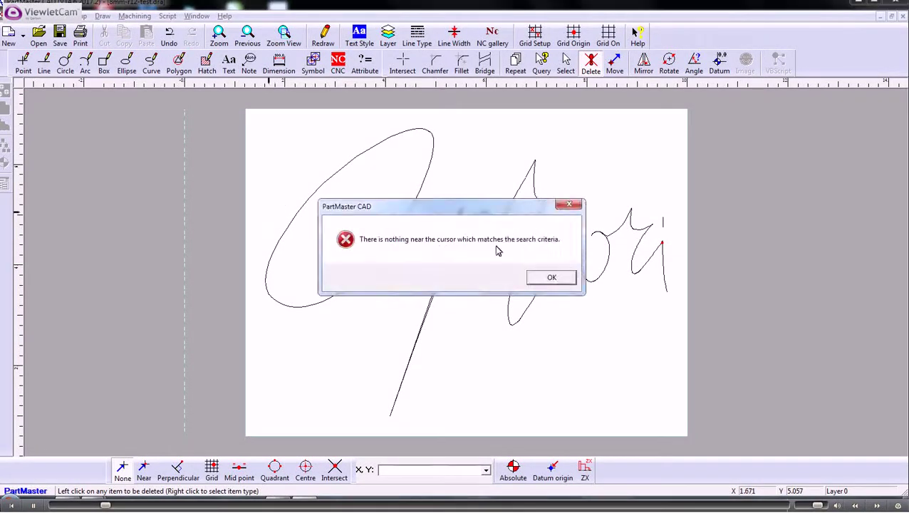
click(552, 277)
scroll(219, 237, up, 2)
scroll(217, 238, down, 3)
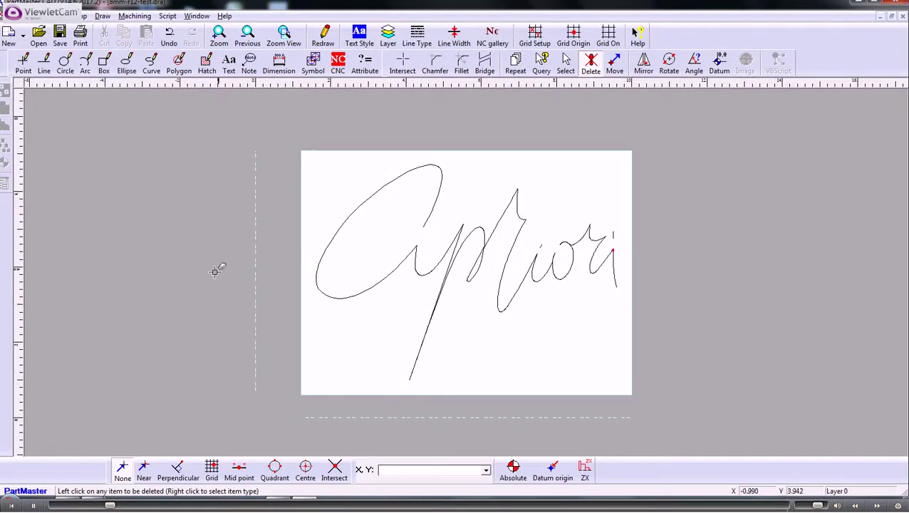
scroll(212, 265, up, 1)
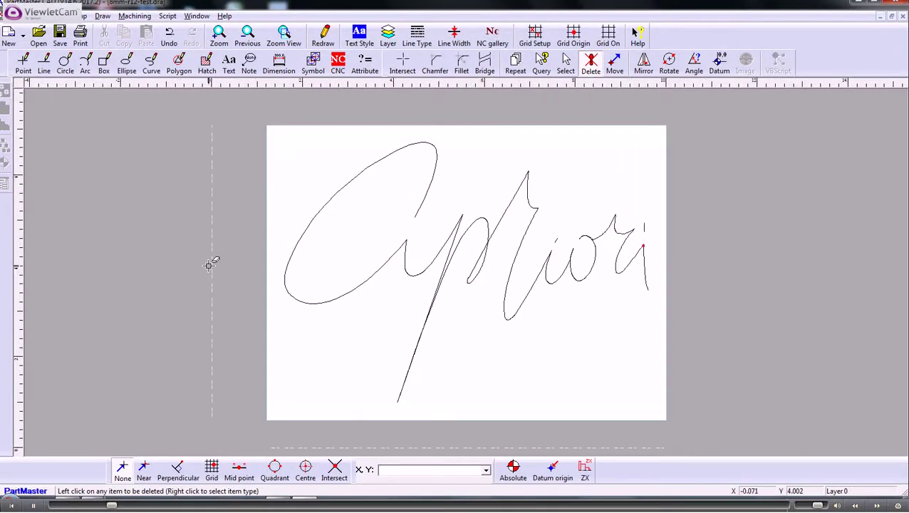
Place the NC datum freely near the centre of the signature, with snapping turned off.
click(340, 63)
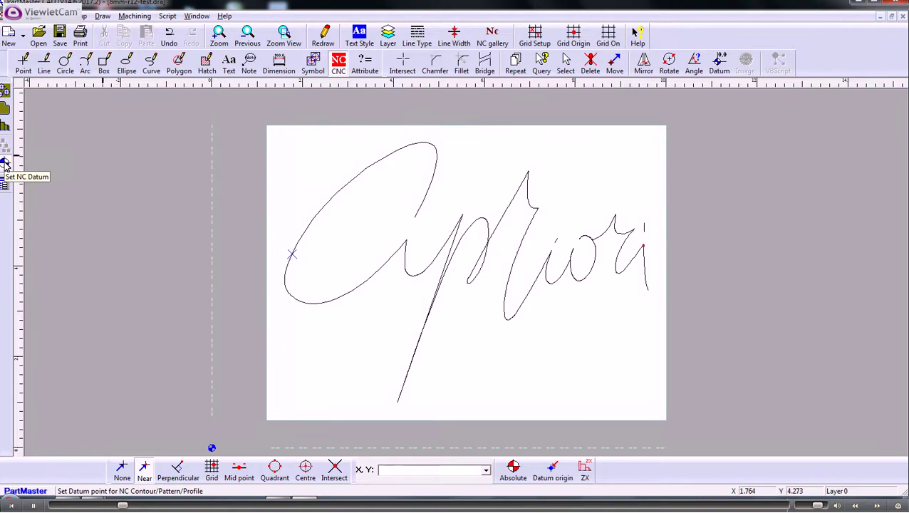
click(5, 165)
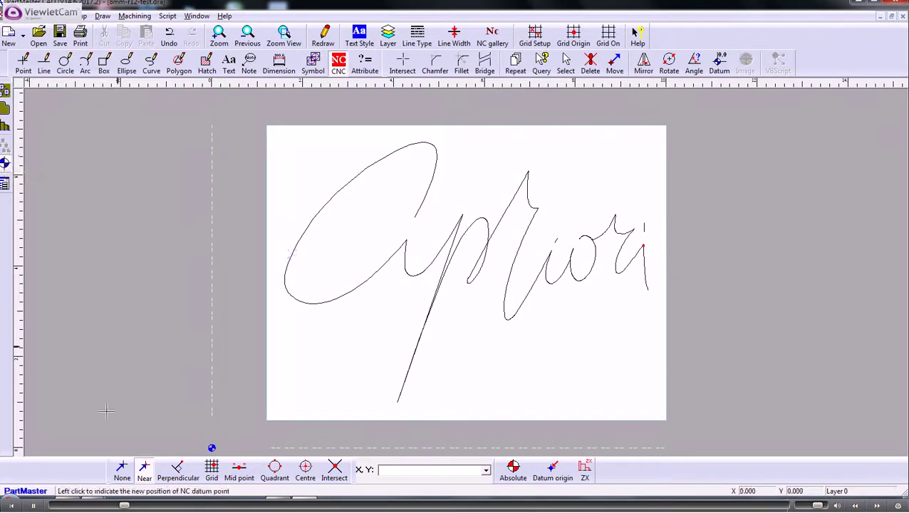
click(122, 471)
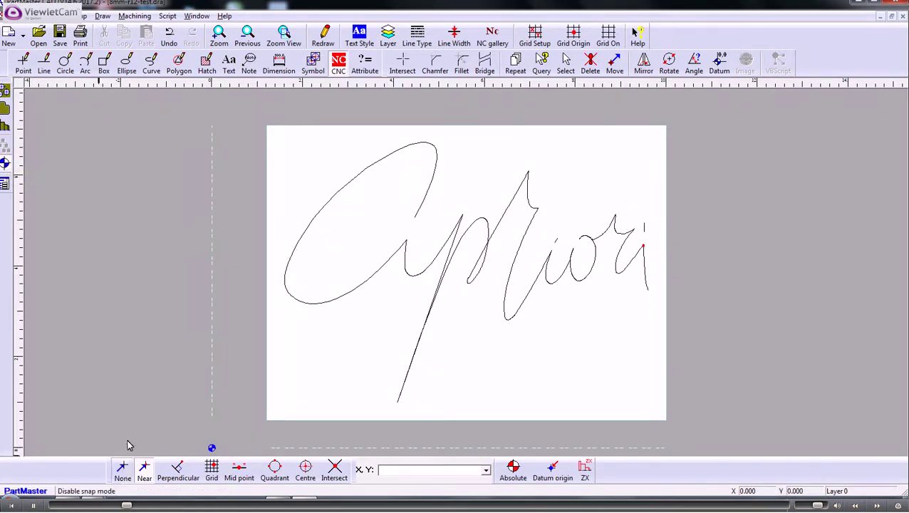
click(474, 263)
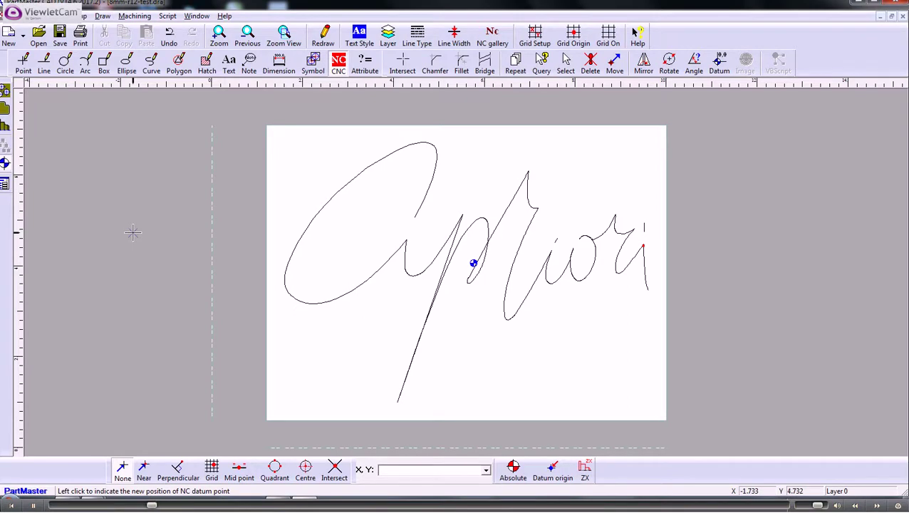
Select the whole signature and generate automatic NC contours from it in Normal mode.
click(566, 62)
mouse_move(249, 132)
mouse_down()
mouse_move(477, 260)
mouse_move(650, 423)
mouse_move(681, 428)
mouse_up()
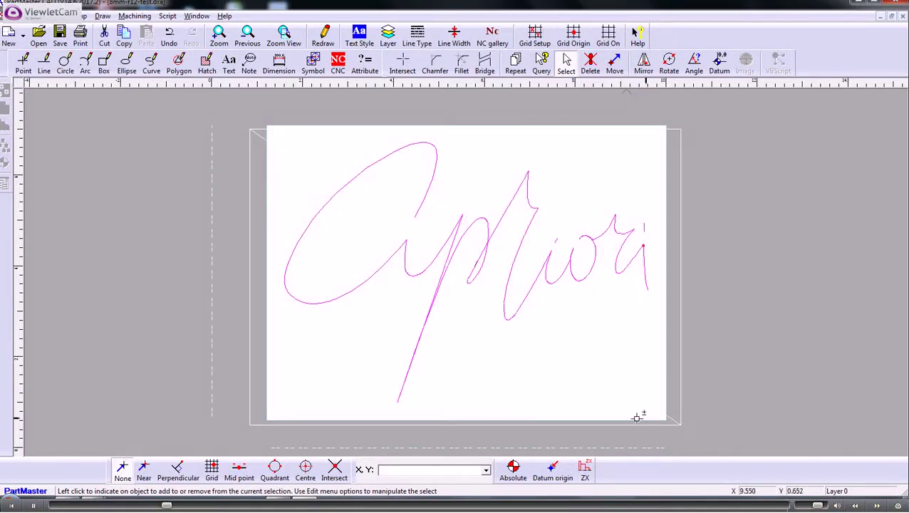
click(132, 17)
mouse_move(146, 42)
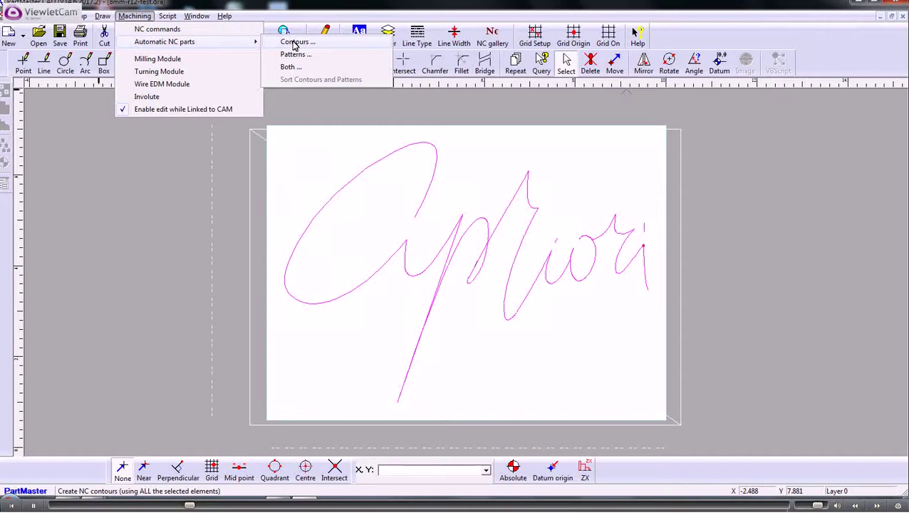
click(295, 43)
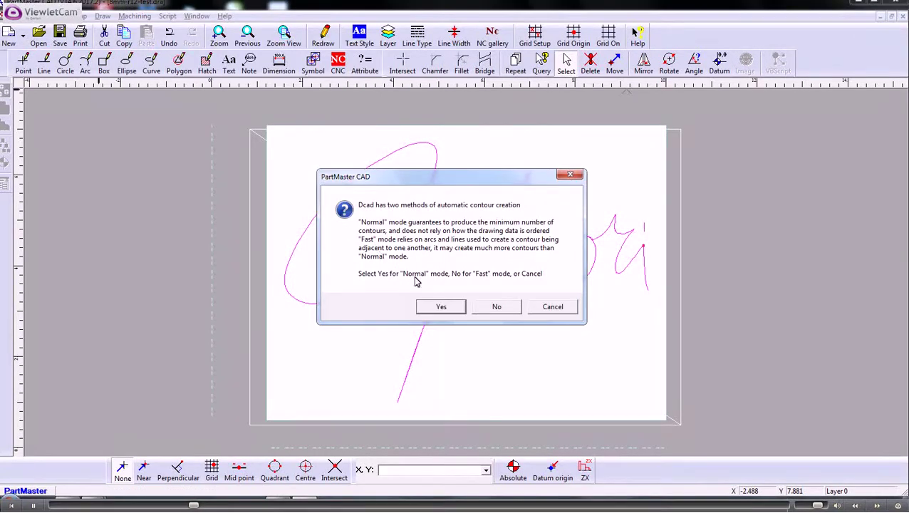
click(439, 309)
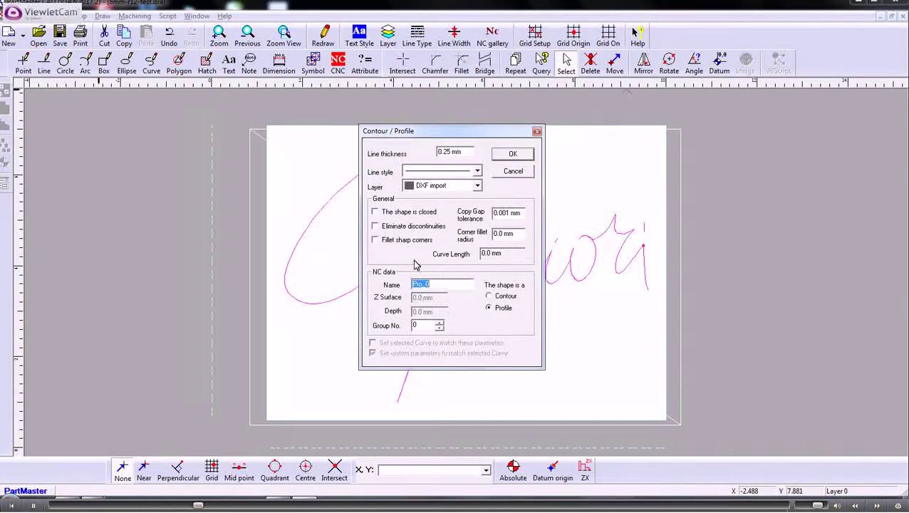
Define the generated shapes as contours with a depth of 0.25 and create them.
click(490, 295)
drag(438, 311, 370, 315)
text(.25)
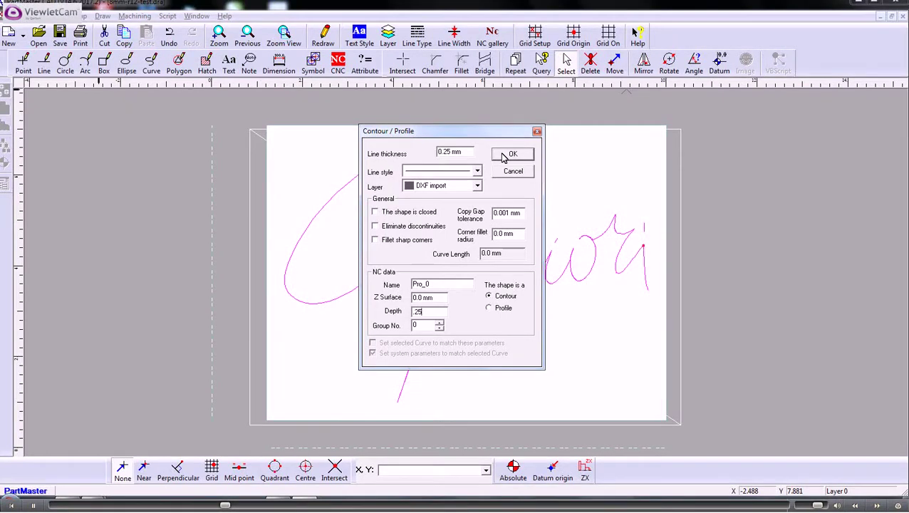
click(503, 157)
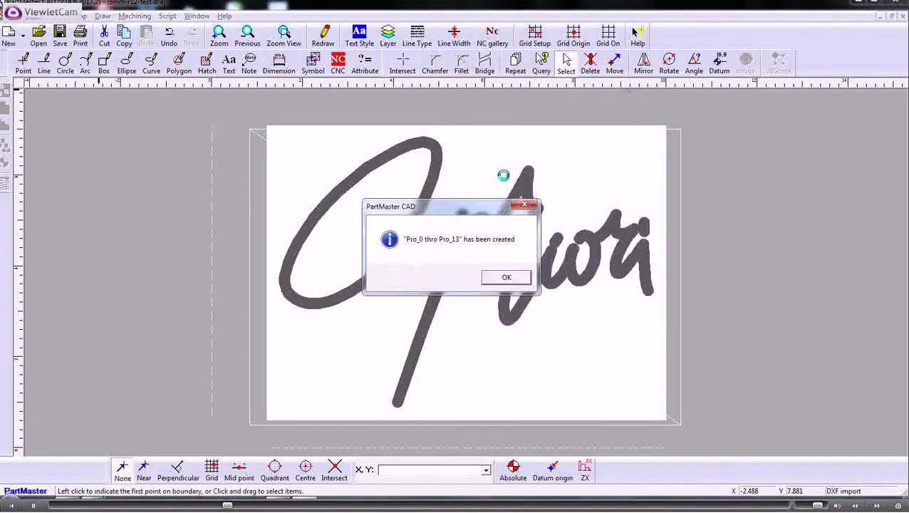
click(506, 279)
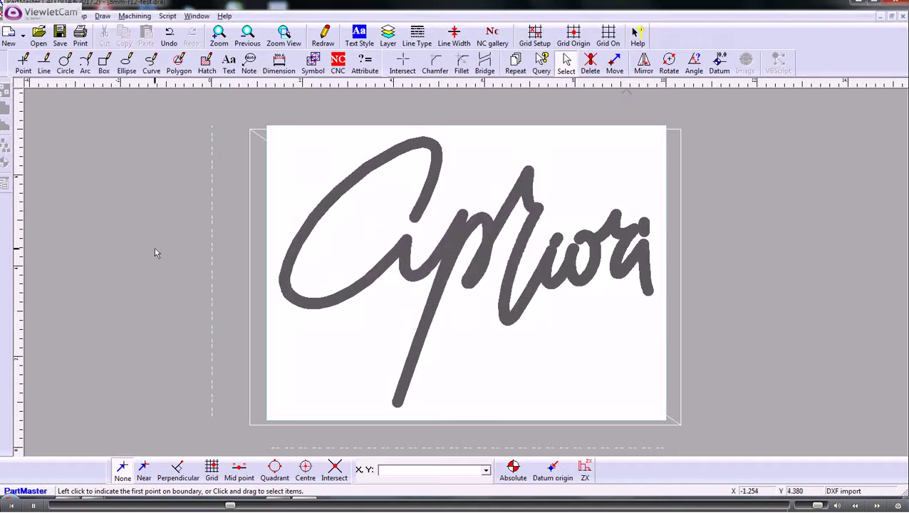
Inspect the generated contours around the letters and undo the automatic contour creation.
click(338, 64)
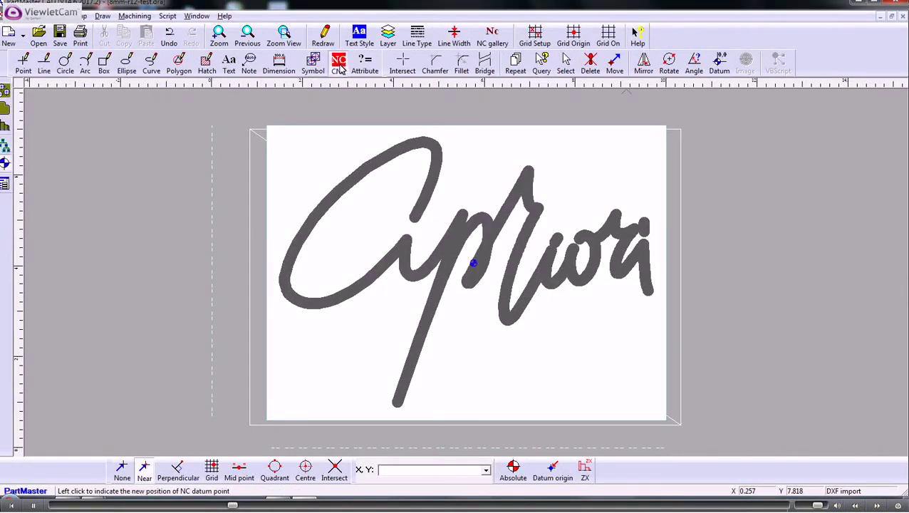
click(4, 110)
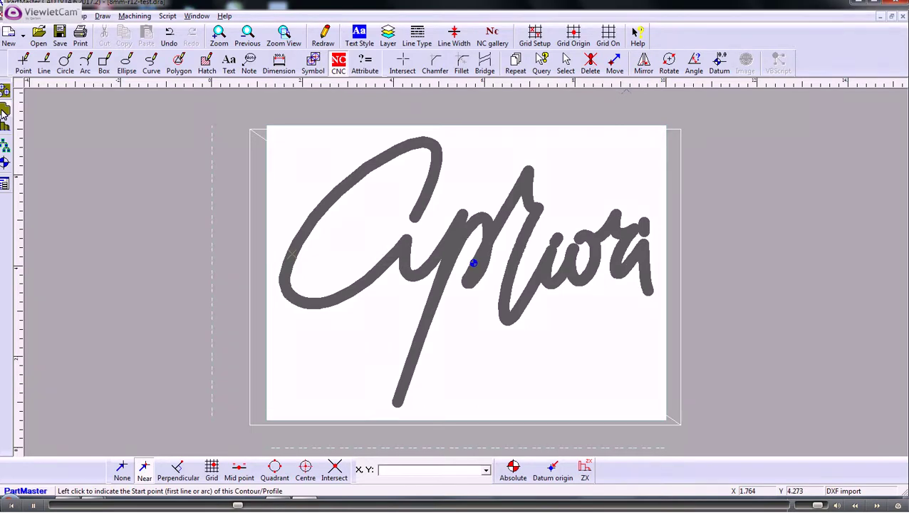
scroll(481, 237, up, 2)
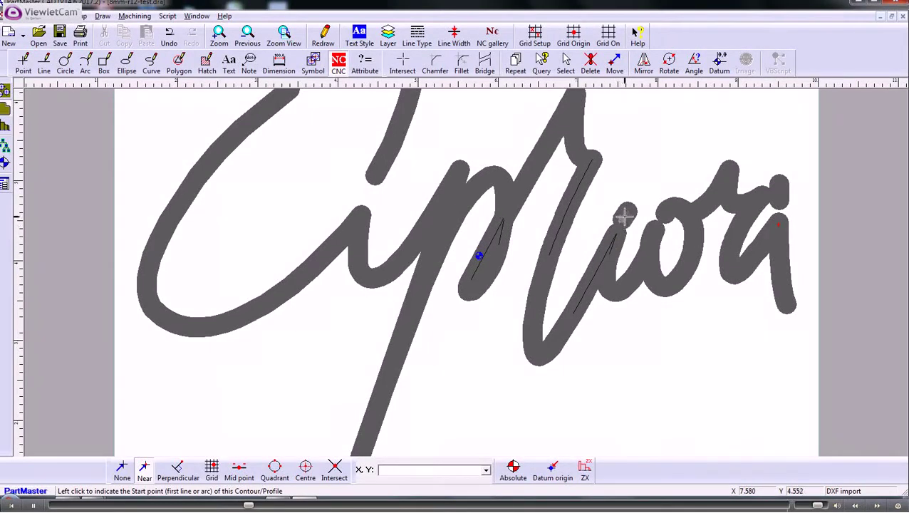
scroll(625, 215, down, 2)
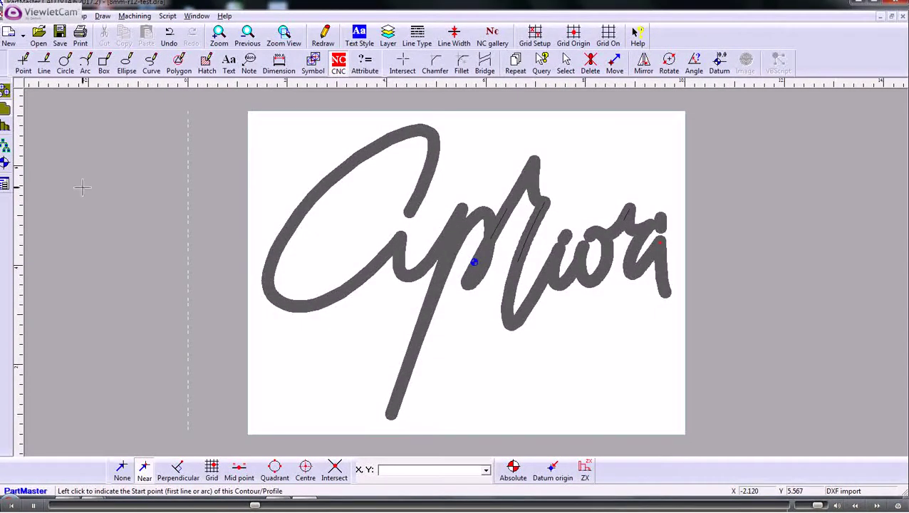
click(169, 44)
click(168, 45)
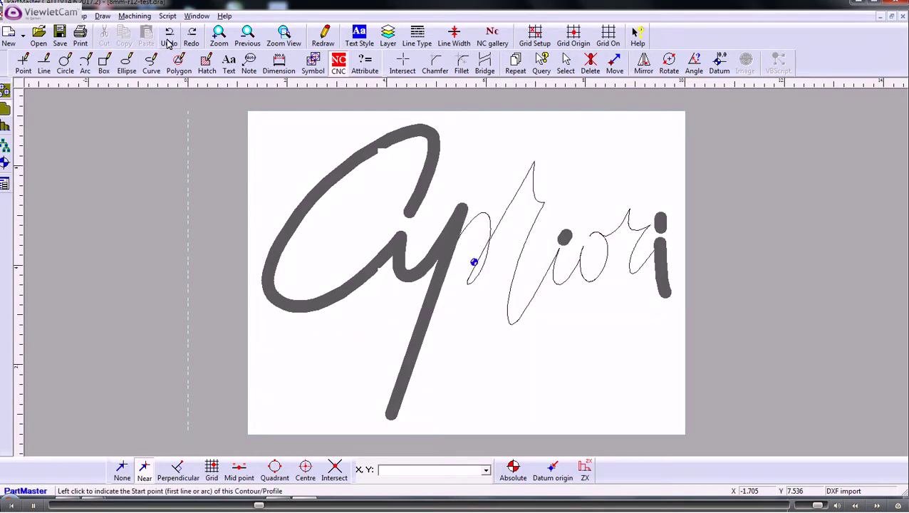
click(168, 44)
click(168, 44)
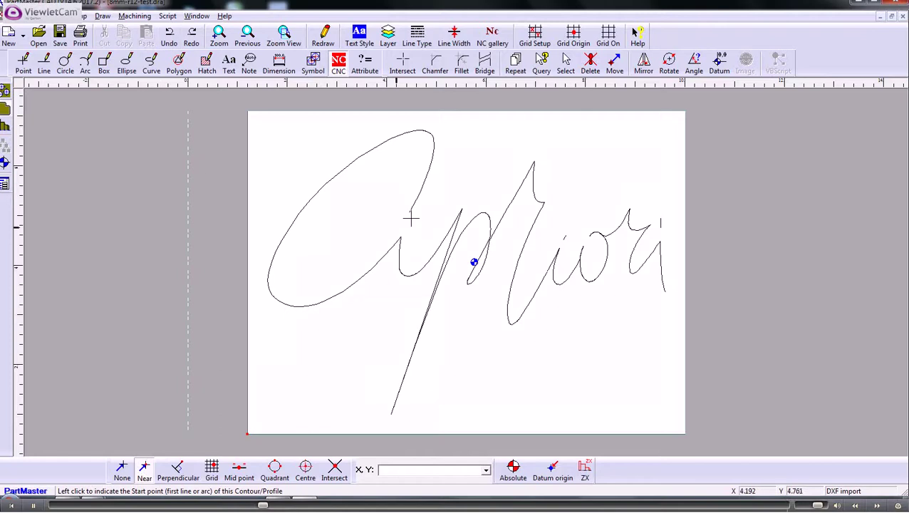
Move the dot stroke of the first "i" slightly away from its stem, with its reference point at about X 7.60, Y 4.62.
scroll(404, 217, up, 1)
scroll(321, 229, down, 1)
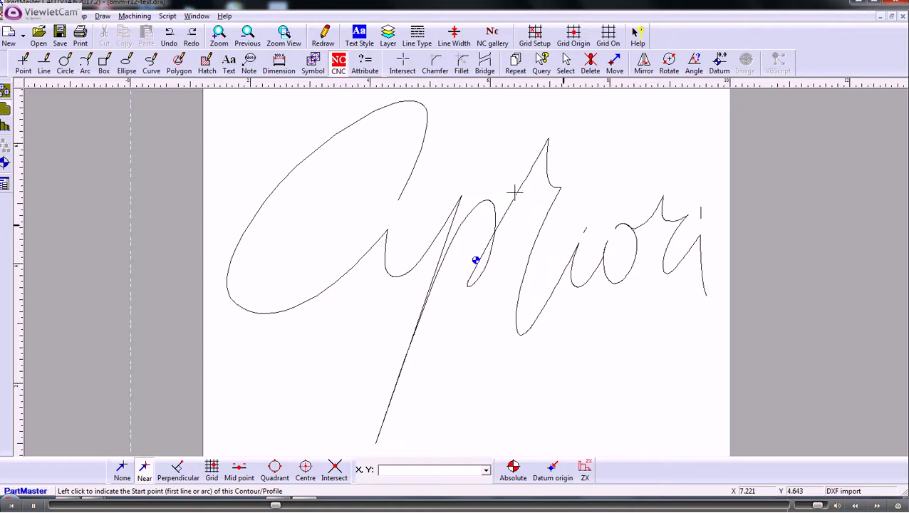
click(614, 65)
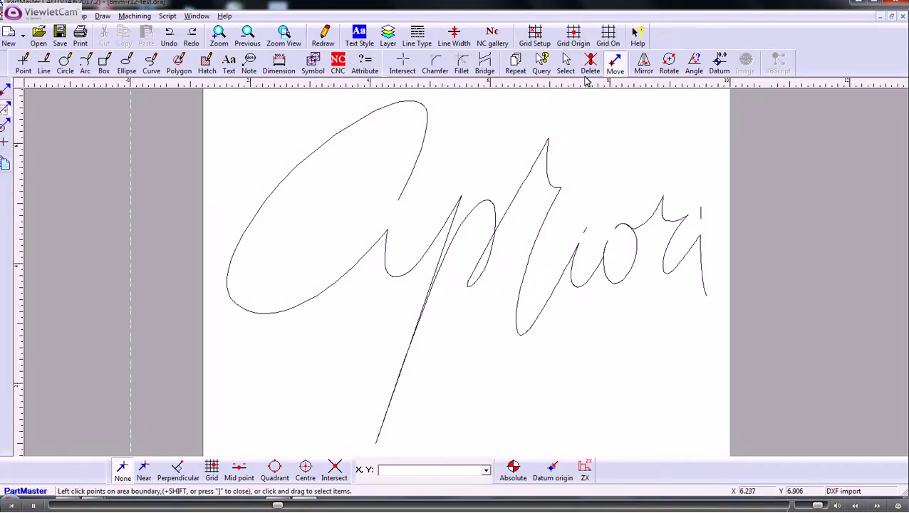
click(3, 107)
scroll(541, 230, up, 1)
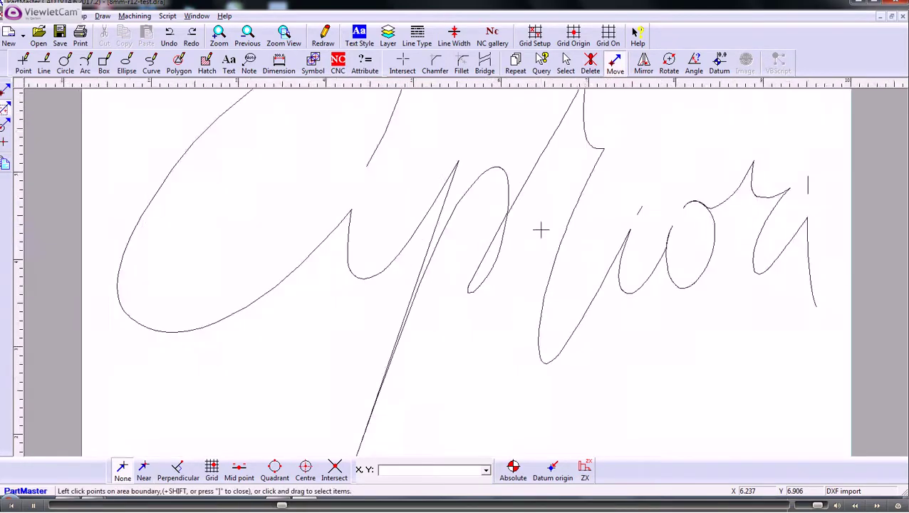
scroll(541, 229, up, 1)
middle_drag(639, 212, 412, 237)
scroll(426, 234, up, 1)
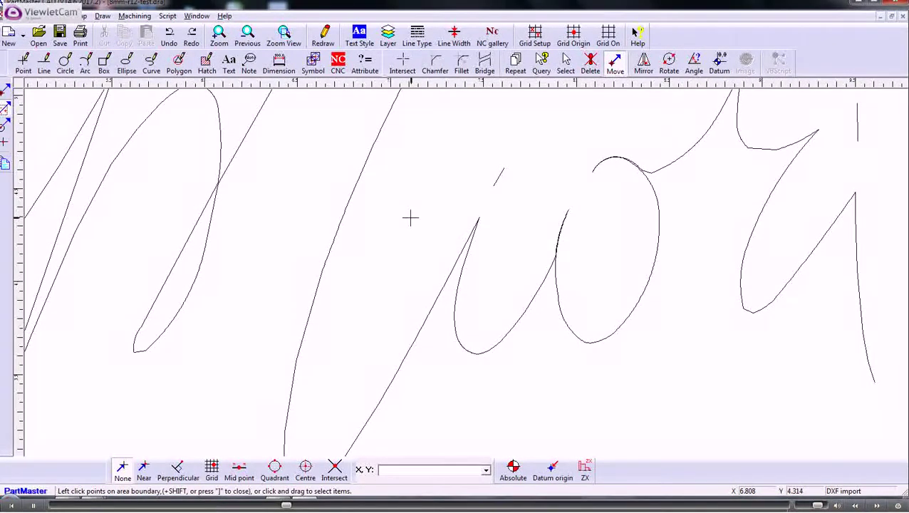
scroll(410, 219, down, 2)
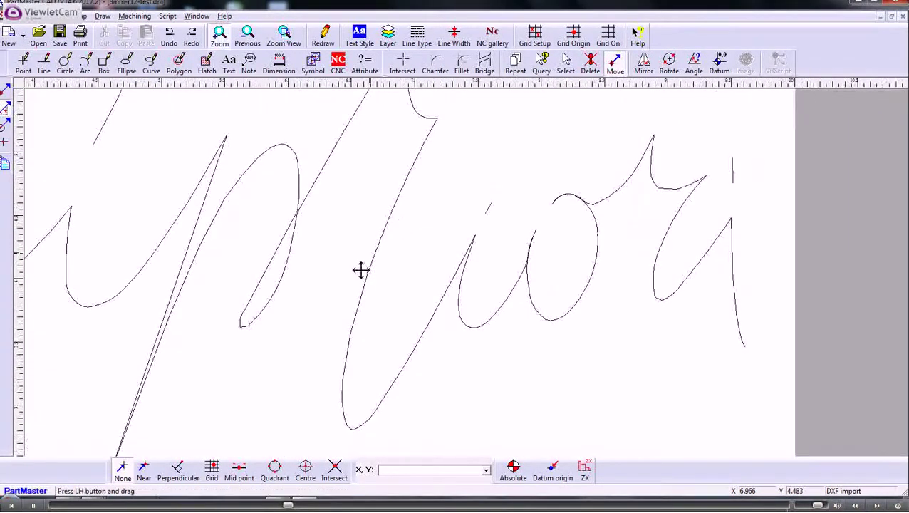
mouse_move(361, 271)
middle_down()
mouse_move(347, 283)
mouse_move(418, 248)
middle_up()
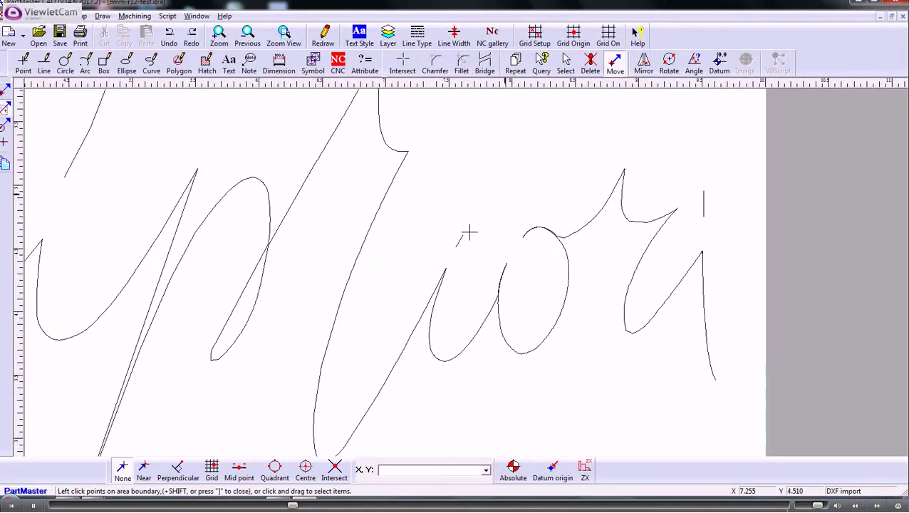
drag(445, 227, 470, 253)
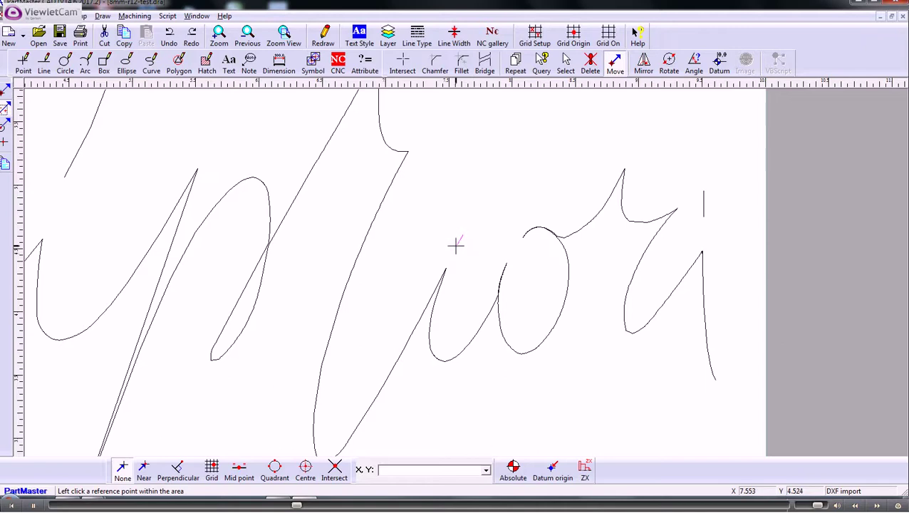
click(456, 245)
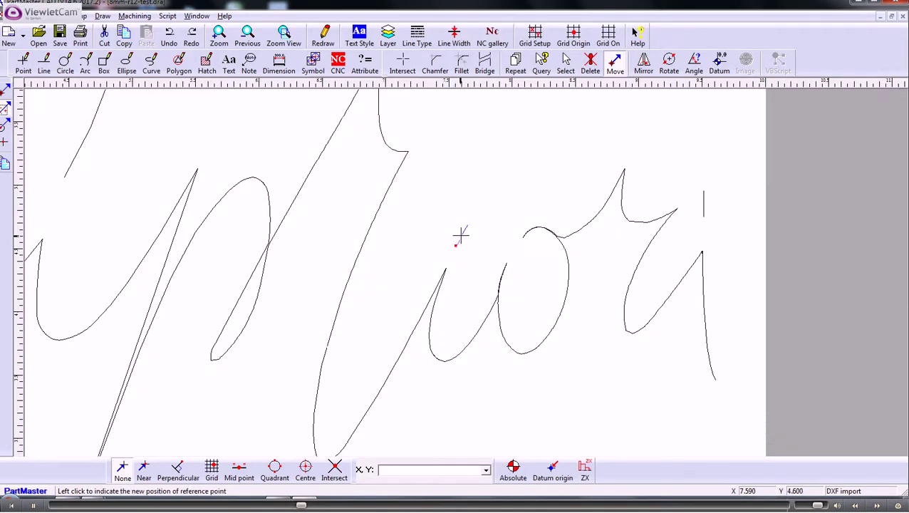
click(462, 231)
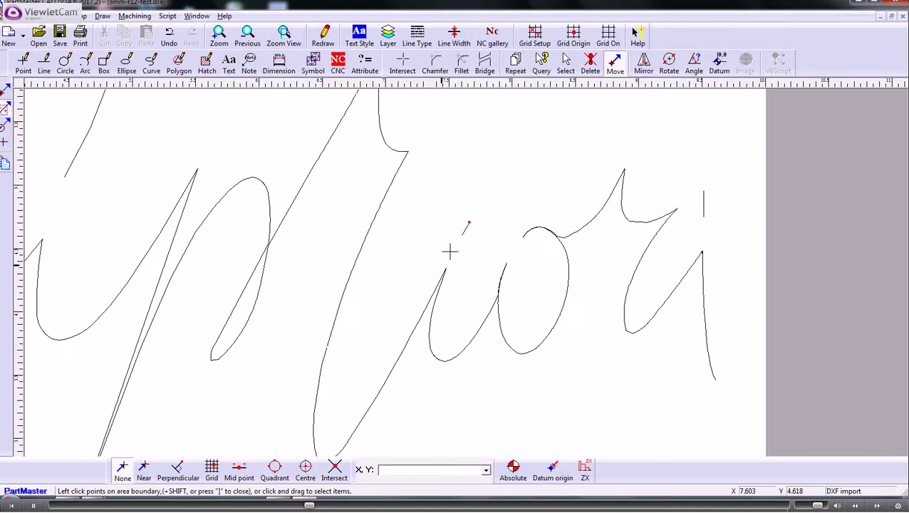
Select the whole signature by enclosing all of its strokes in one selection area.
scroll(395, 260, down, 3)
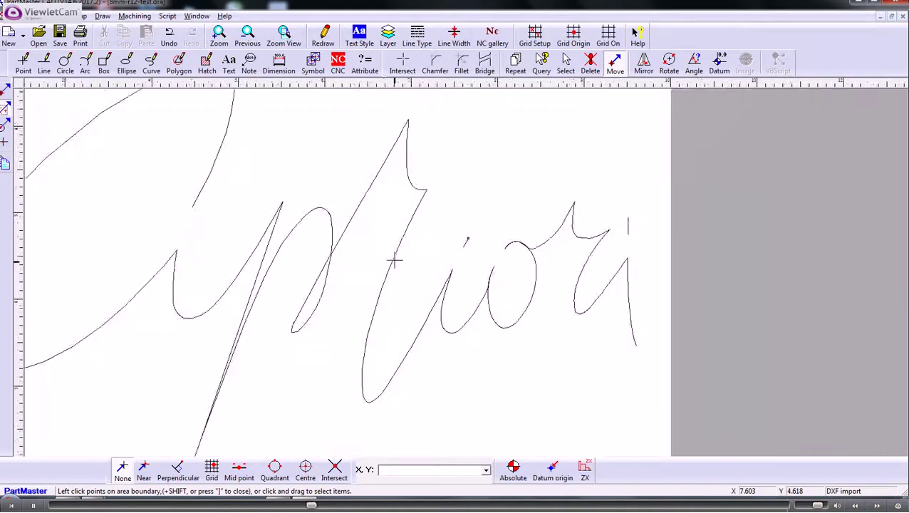
scroll(395, 261, down, 3)
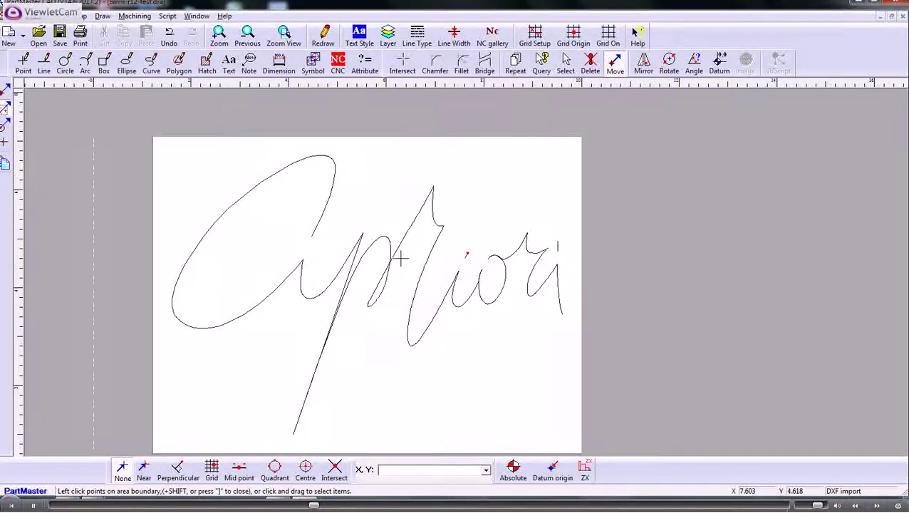
scroll(399, 260, down, 1)
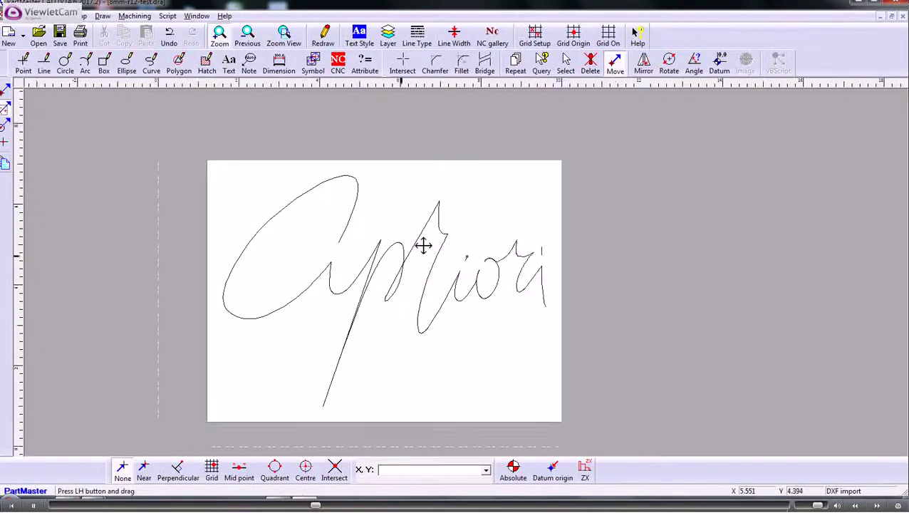
scroll(428, 242, up, 3)
scroll(430, 242, down, 2)
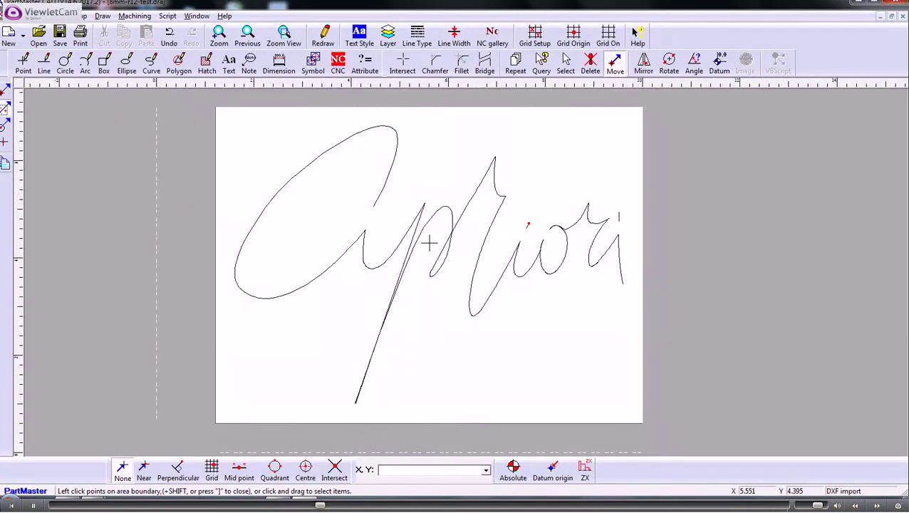
click(338, 64)
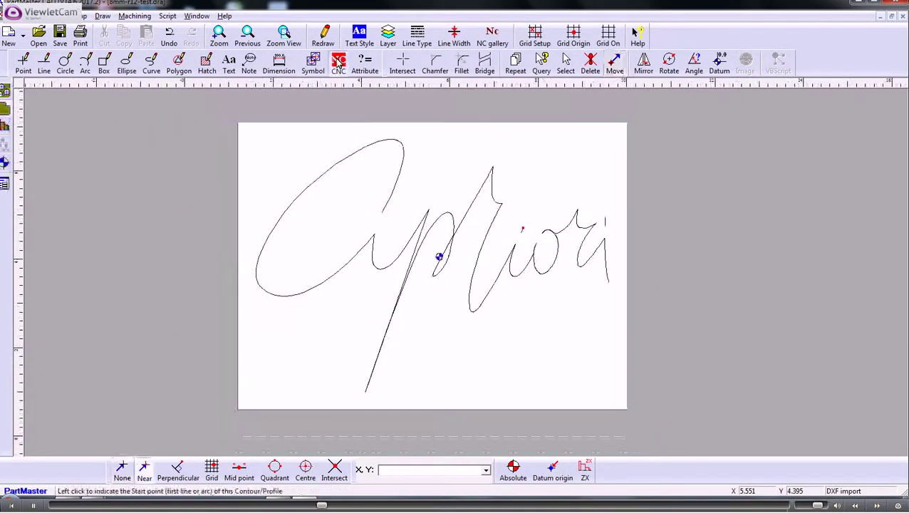
click(5, 108)
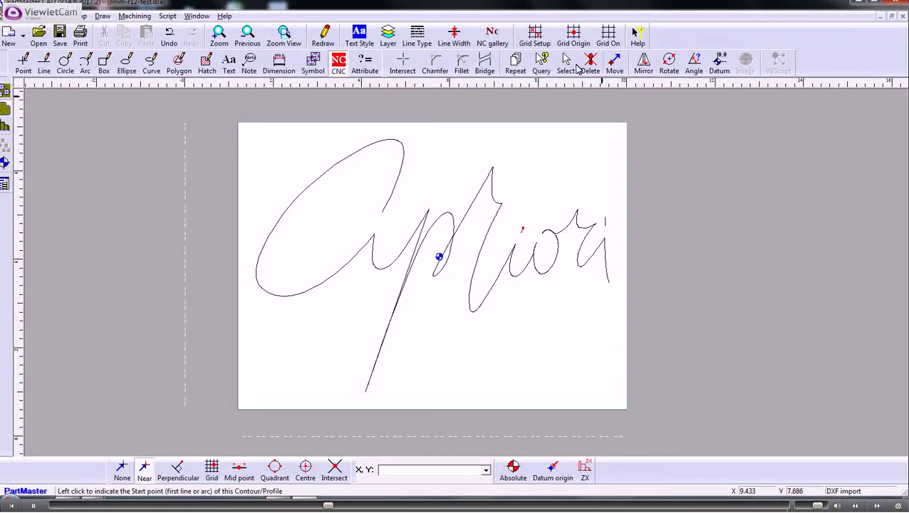
click(566, 63)
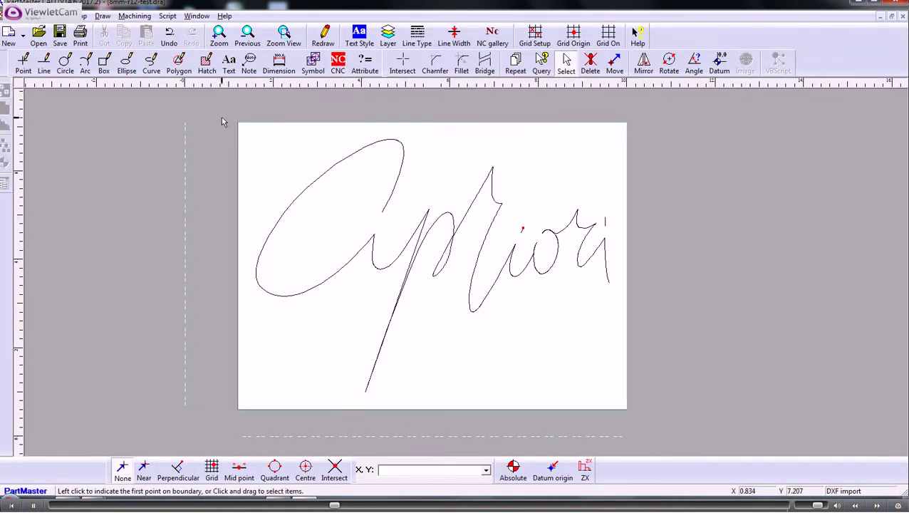
mouse_move(221, 130)
mouse_down()
mouse_move(363, 205)
mouse_move(635, 398)
mouse_up()
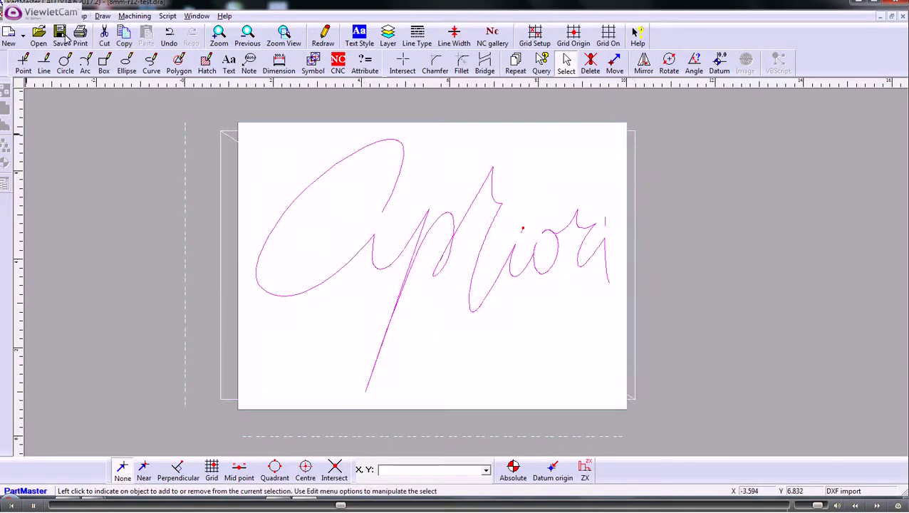
Generate automatic NC contours from the selected signature in Normal mode, as closed contours with a depth of 0.25 mm.
click(145, 21)
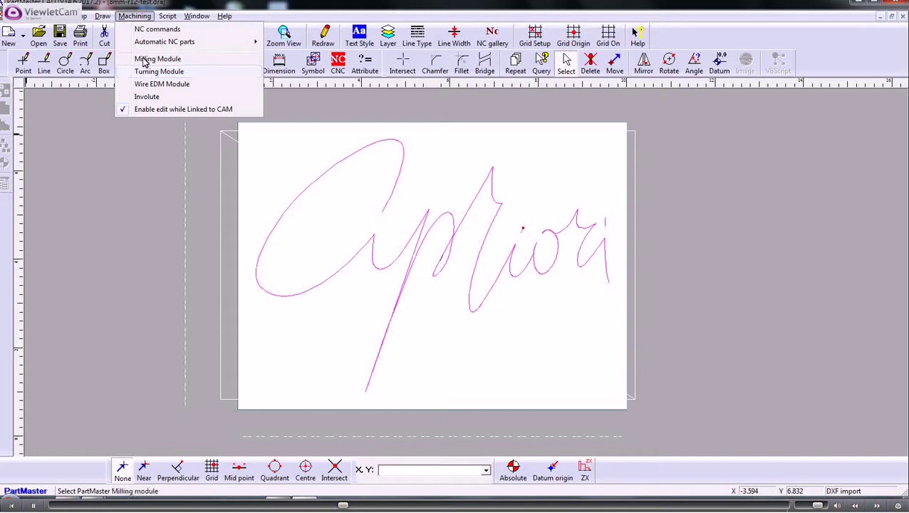
mouse_move(203, 41)
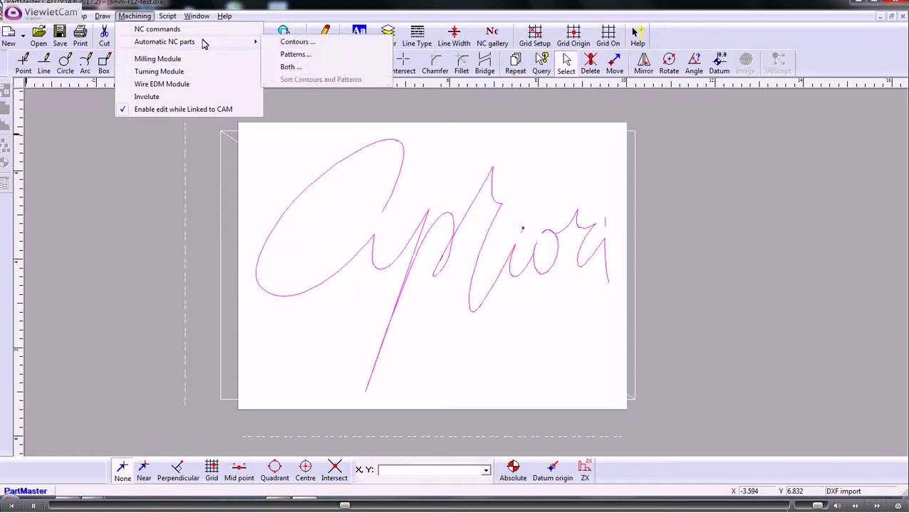
click(285, 42)
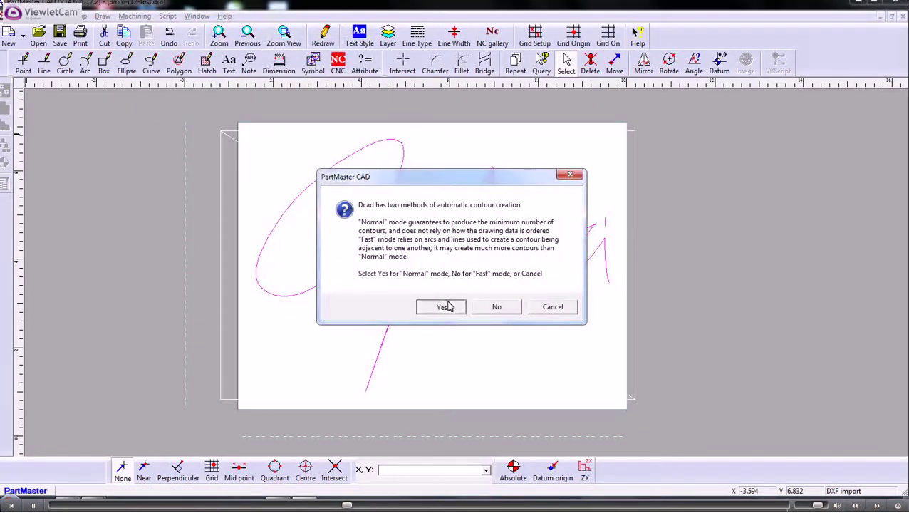
click(445, 307)
drag(439, 312, 416, 314)
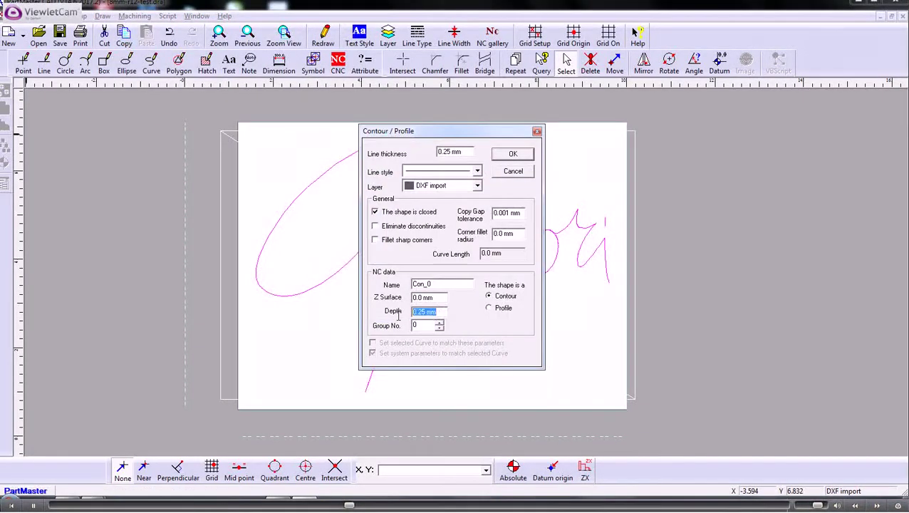
click(513, 154)
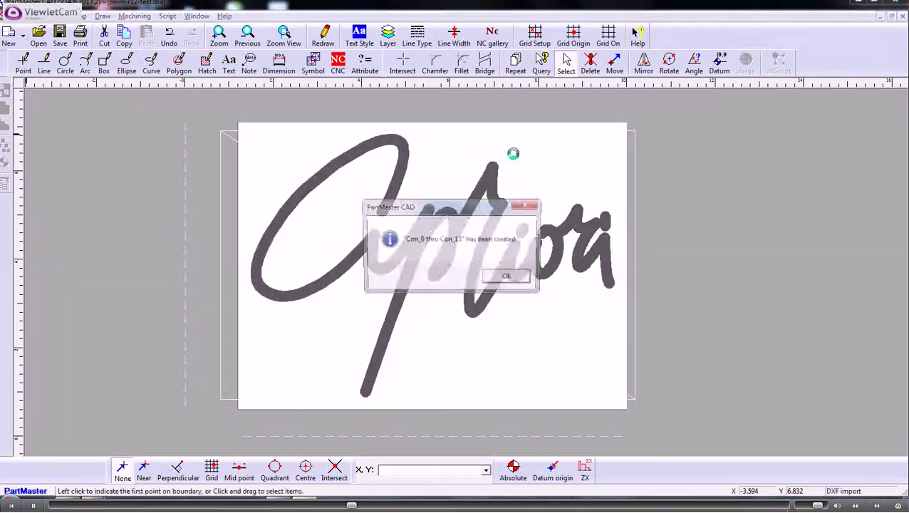
click(507, 277)
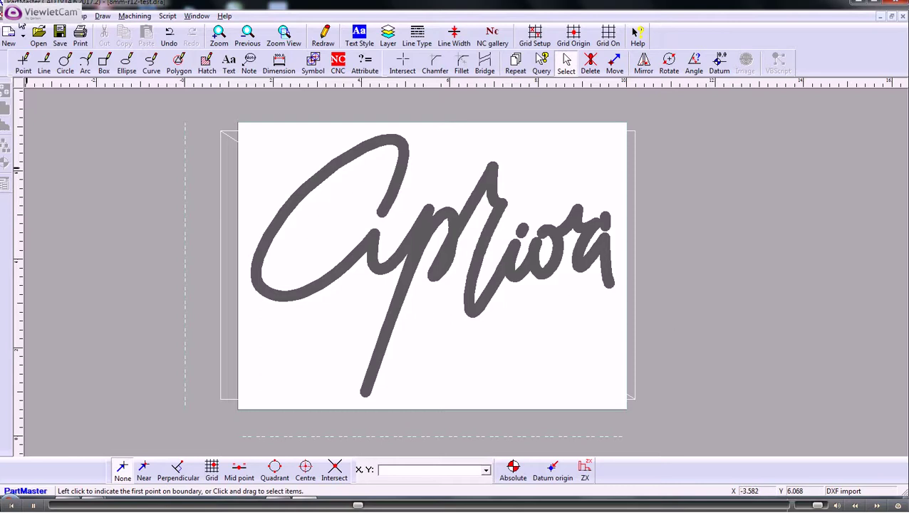
Save the drawing as 8mm-r12-test.dra, replacing the existing file.
click(17, 15)
mouse_move(65, 97)
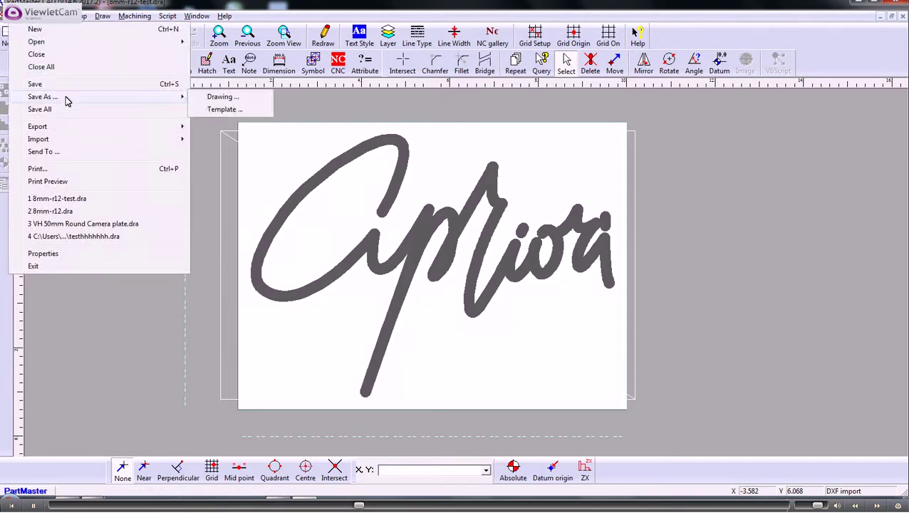
click(223, 97)
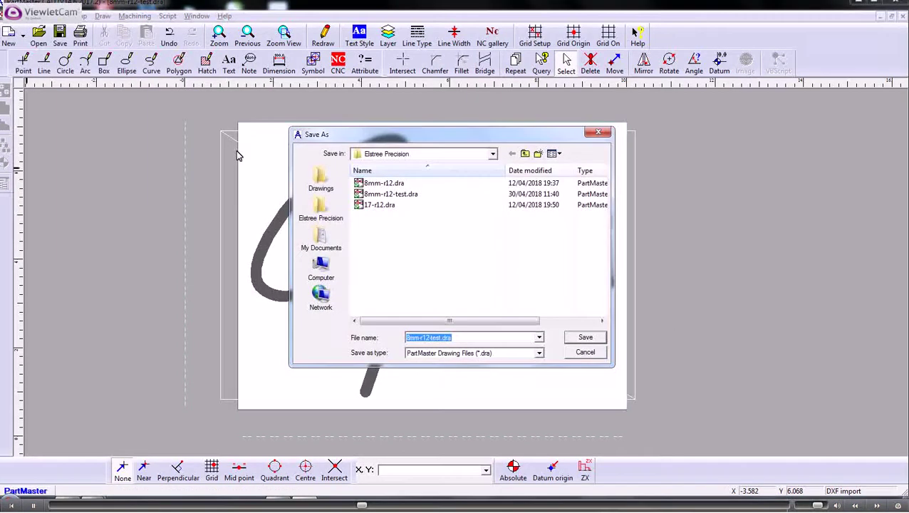
click(581, 337)
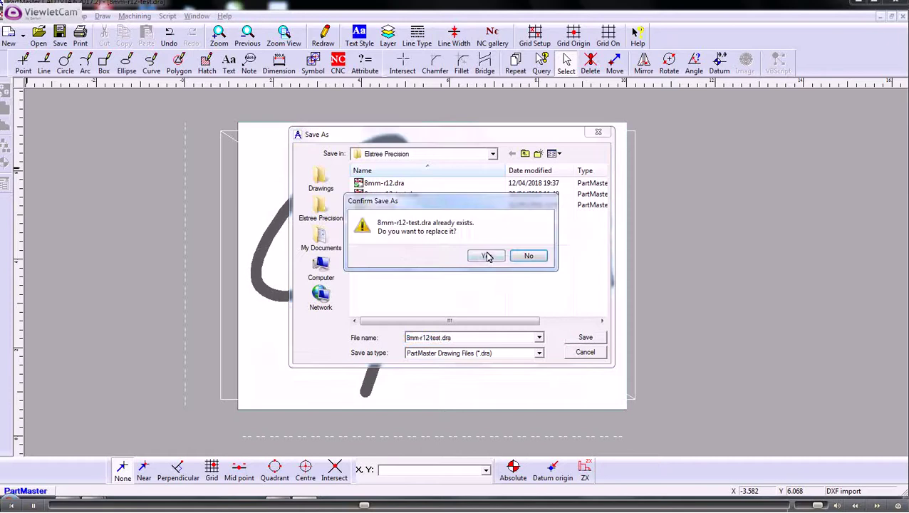
click(486, 256)
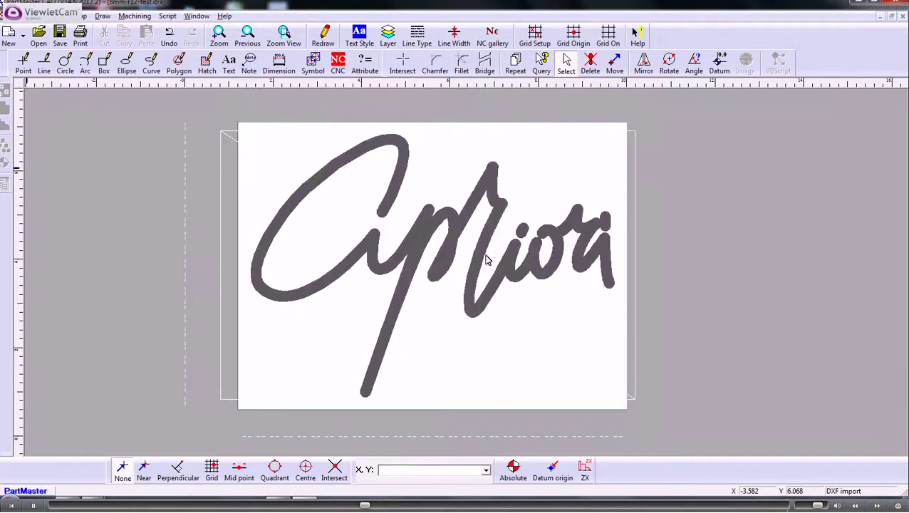
Send the drawing to the Milling Module and set the Z of the tool change and safe positions to 25 mm.
click(135, 16)
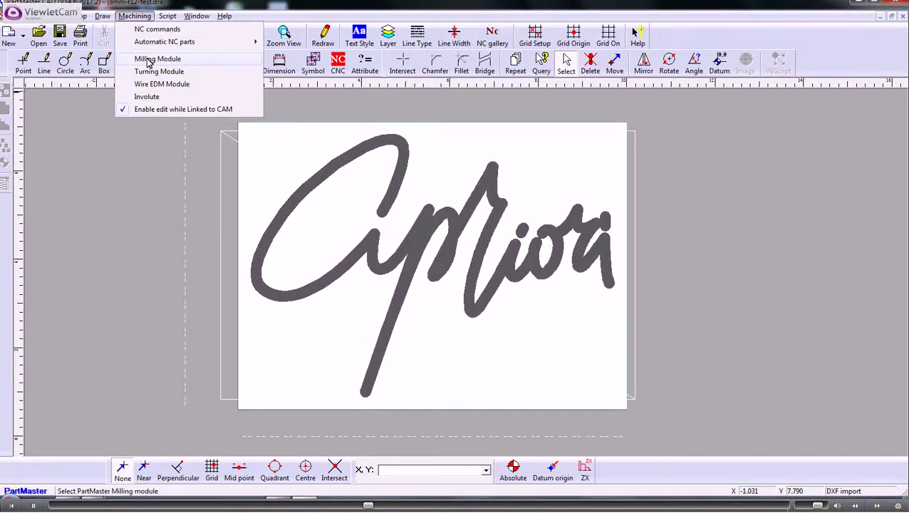
click(150, 55)
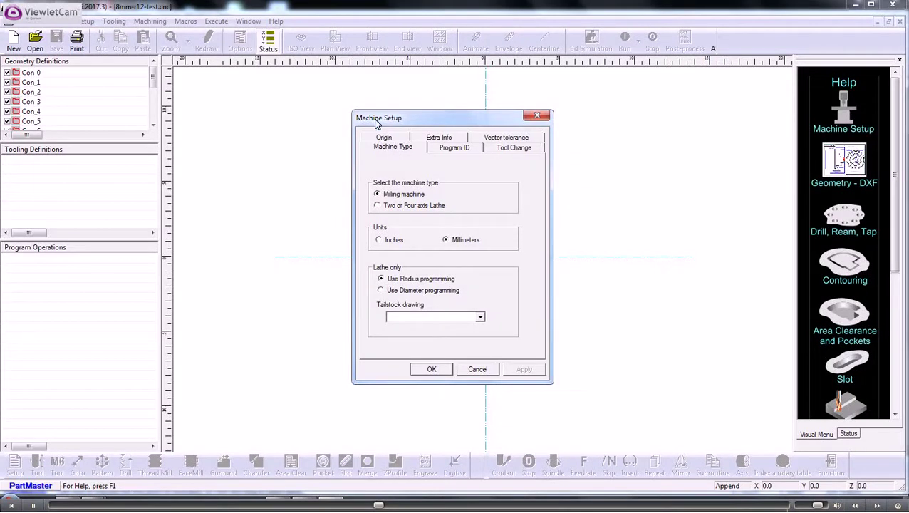
click(513, 149)
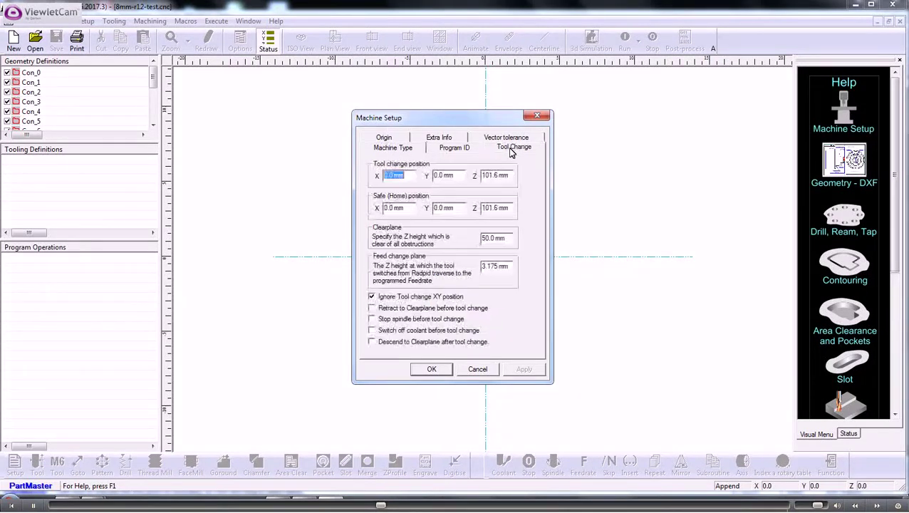
click(509, 176)
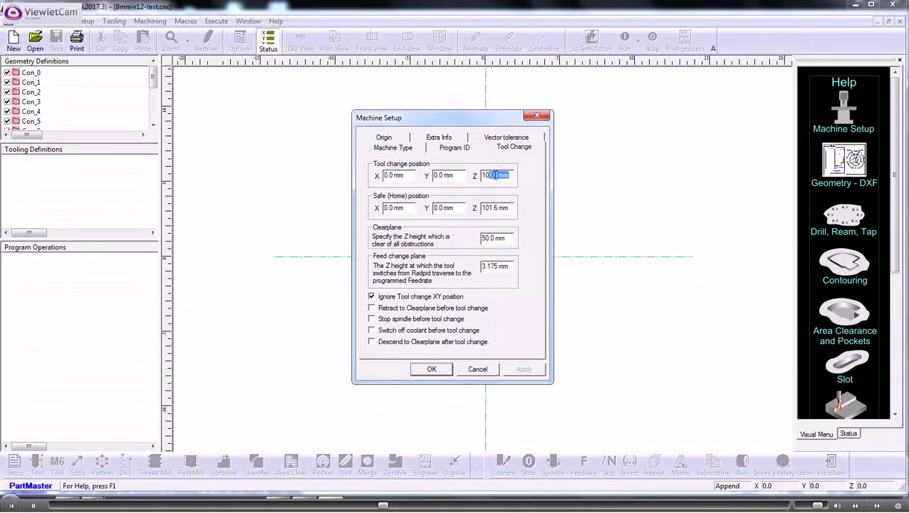
text(25)
click(512, 209)
text(25)
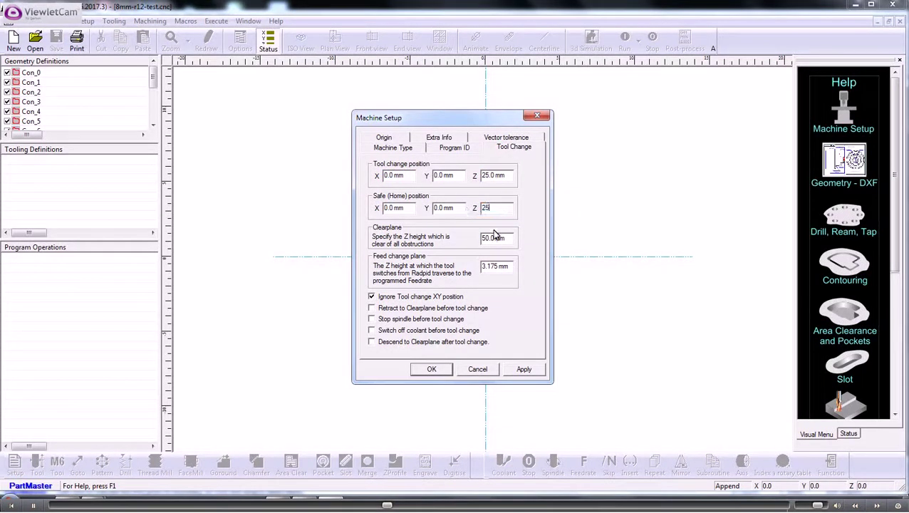
Set the clearplane to 25 mm and the feed change plane to 3 mm, and accept the machine setup with these values.
drag(511, 240, 458, 239)
text(25)
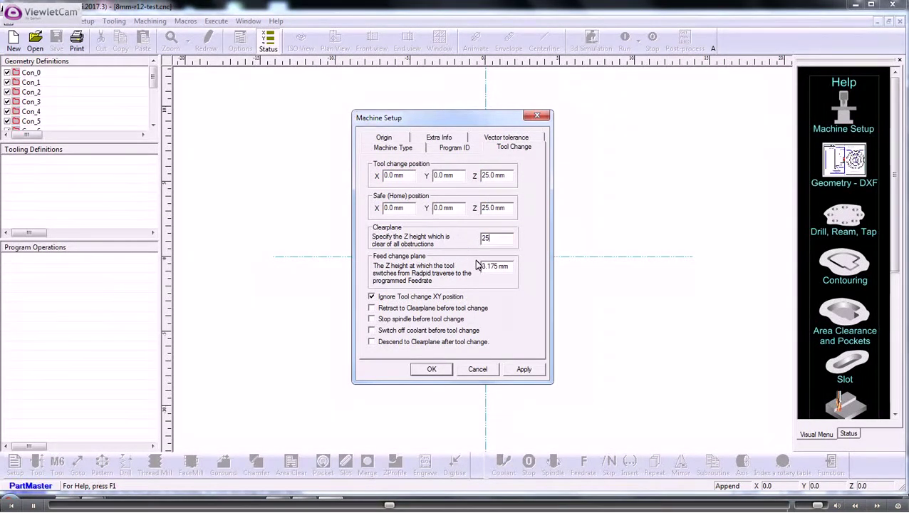
drag(513, 268, 461, 268)
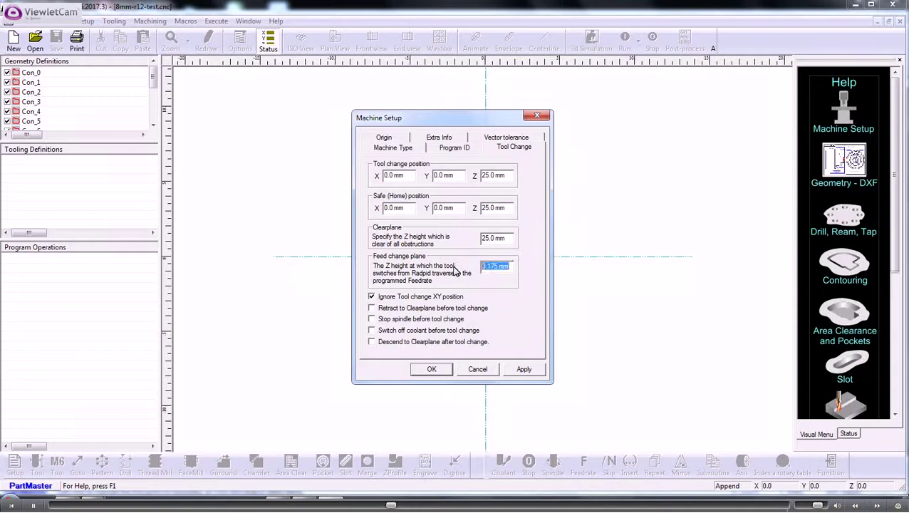
text(3)
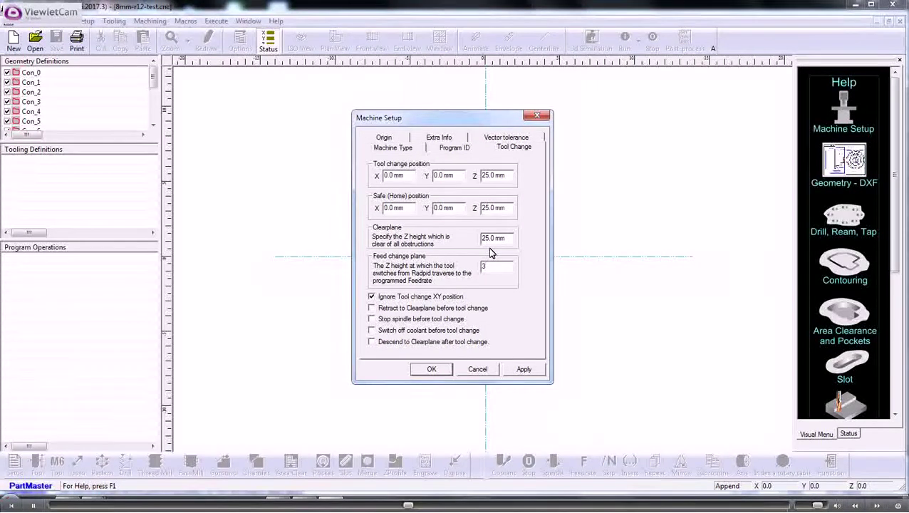
click(430, 369)
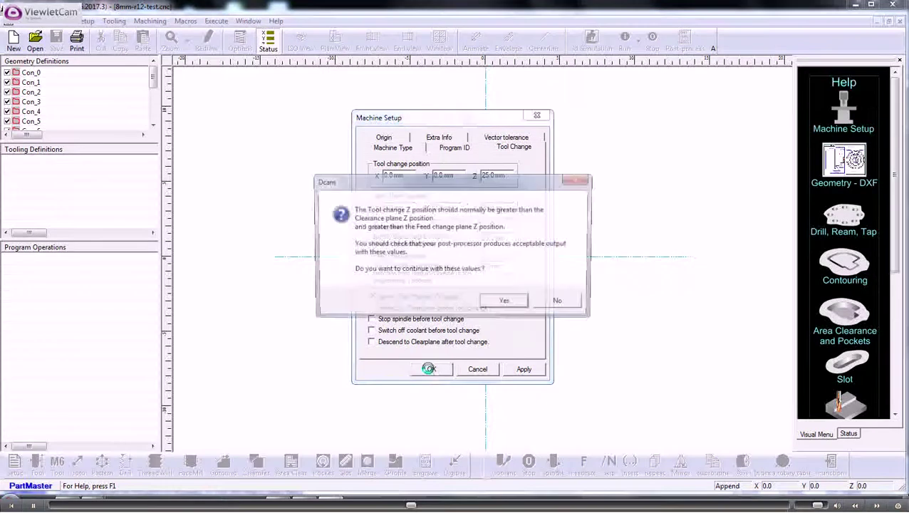
click(514, 303)
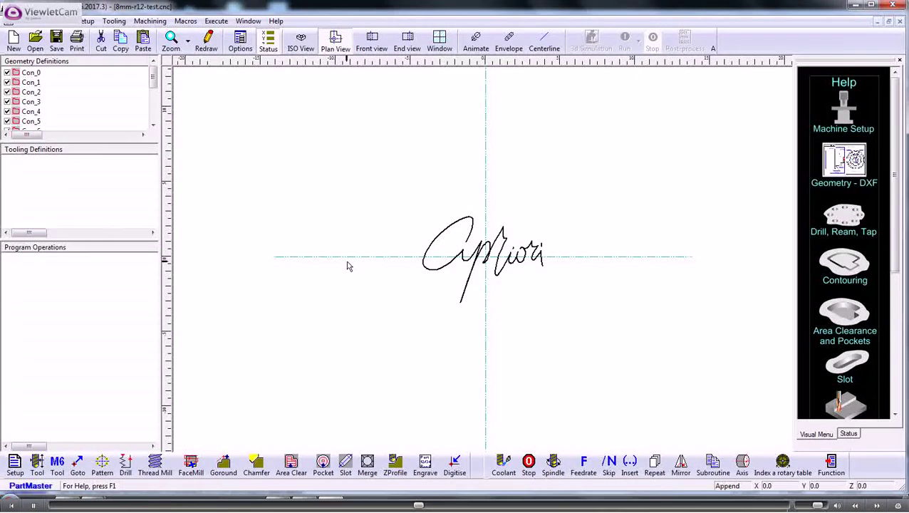
Define an end mill as tool 1 with a diameter of 0.25 mm, length of 20 mm and cut depth of 5 mm.
click(36, 463)
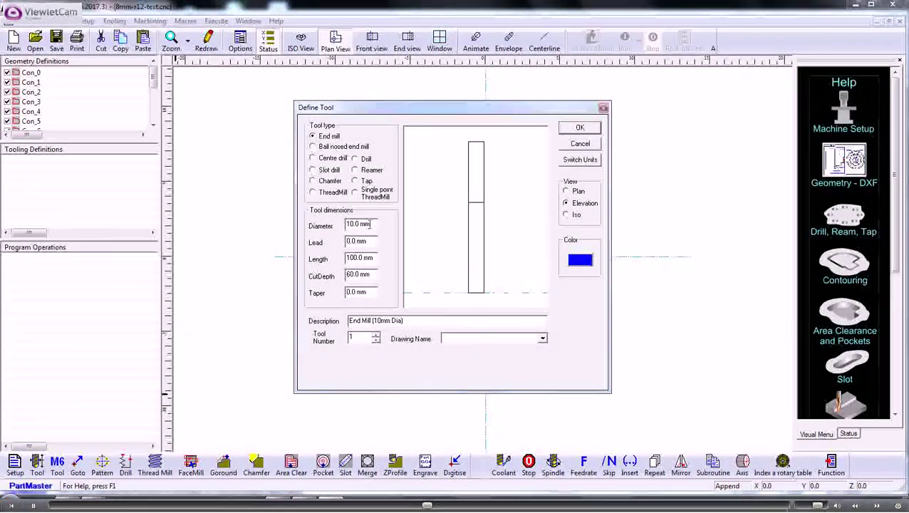
drag(374, 225, 332, 227)
text(.25)
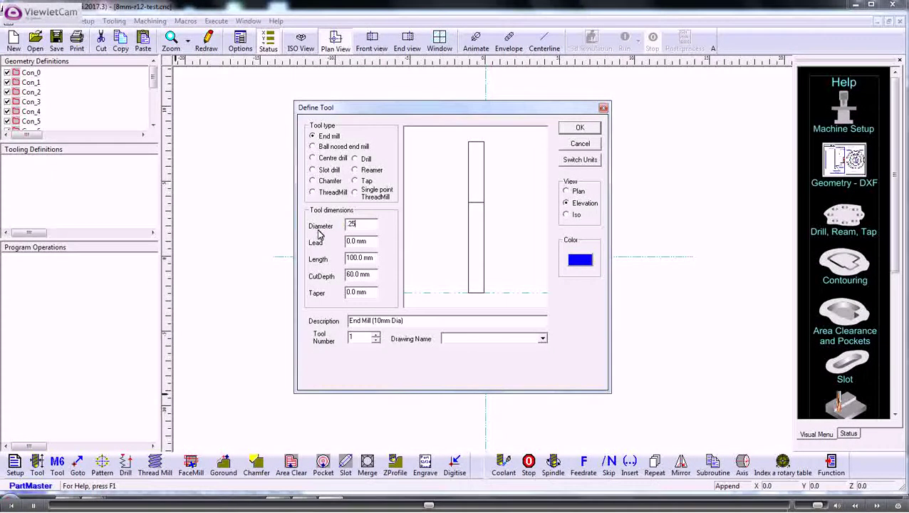
drag(371, 259, 322, 259)
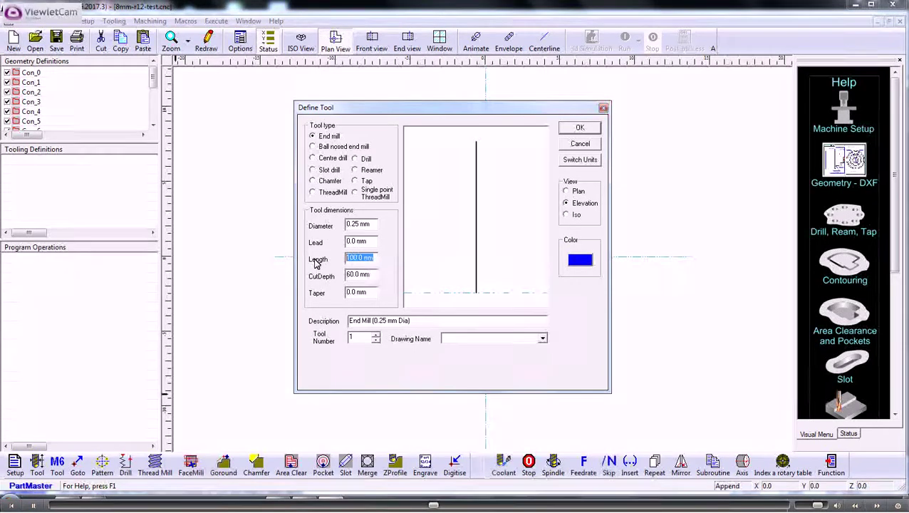
text(20)
drag(373, 273, 312, 280)
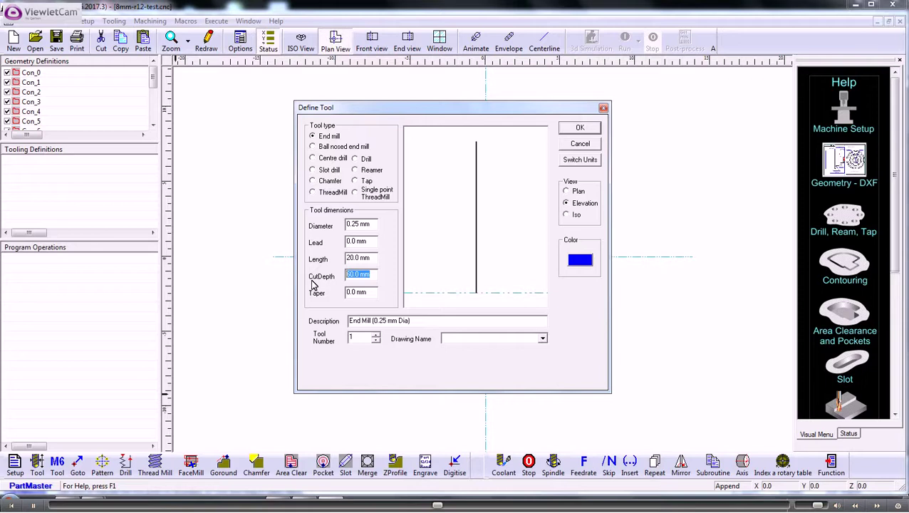
text(5)
click(442, 256)
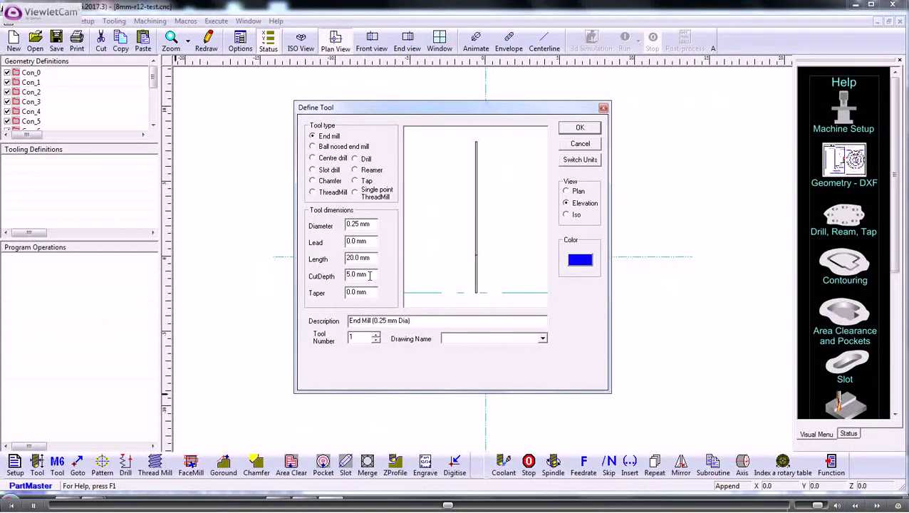
drag(370, 276, 343, 275)
click(569, 129)
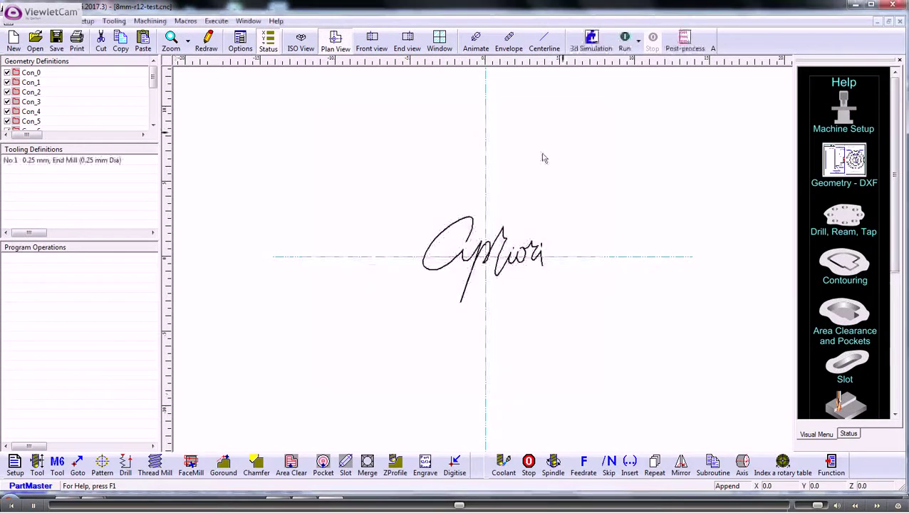
Add a tool change to the program operations that selects tool 1, the 0.25 mm end mill.
click(58, 464)
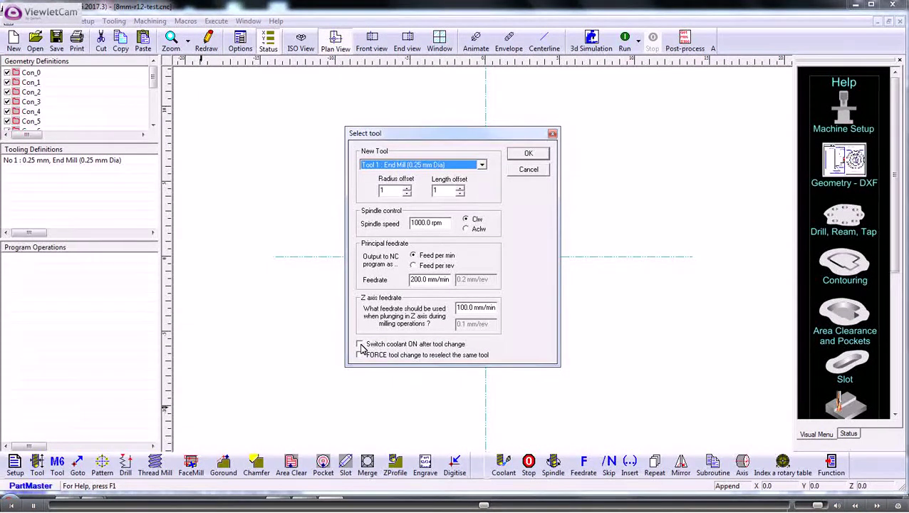
click(522, 155)
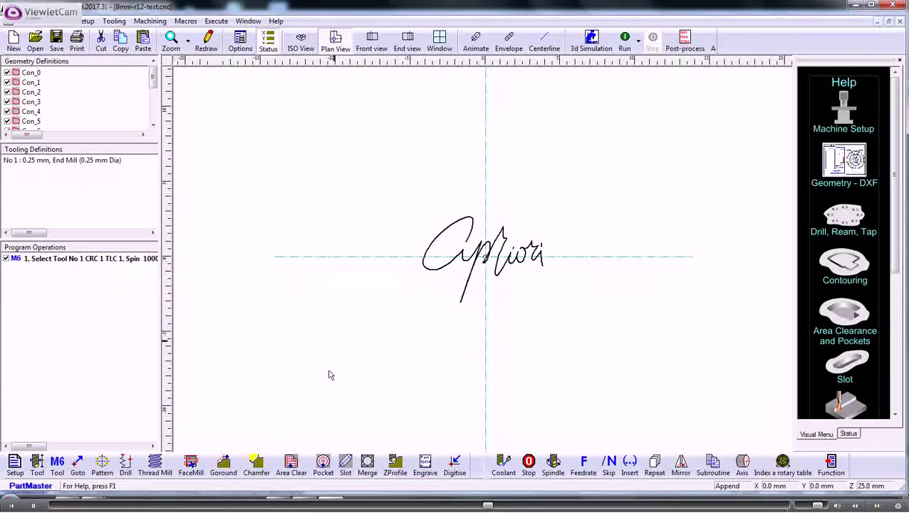
Add a Goround operation on contour Con_0, 0.25 mm deep, with no offset, approach lead-in or runoff lead-out.
click(223, 463)
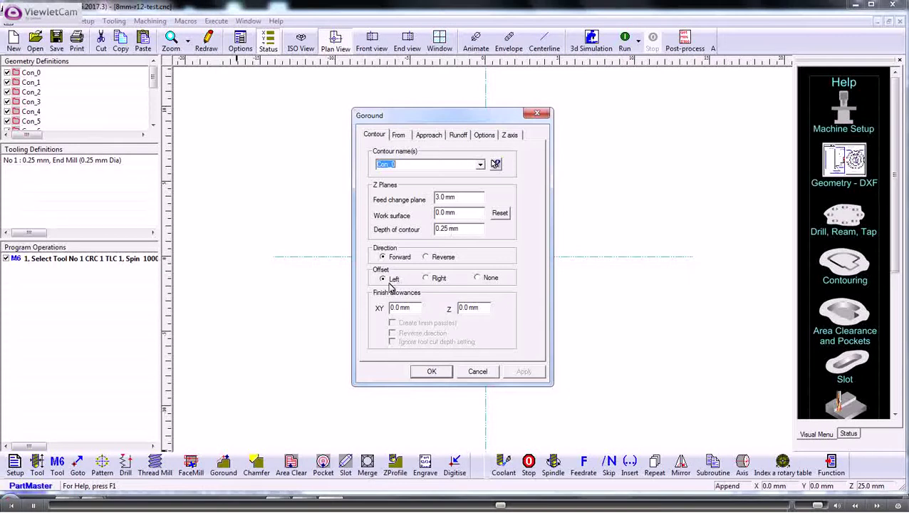
click(477, 279)
click(429, 135)
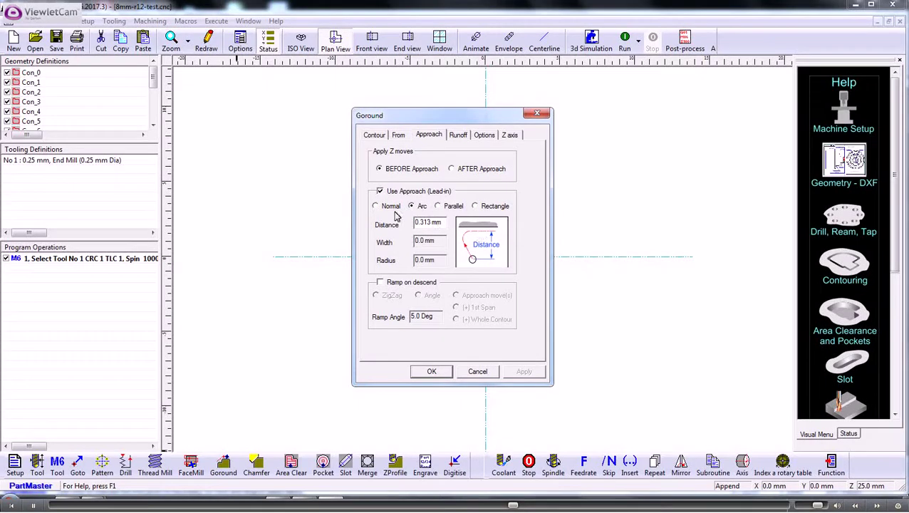
click(380, 192)
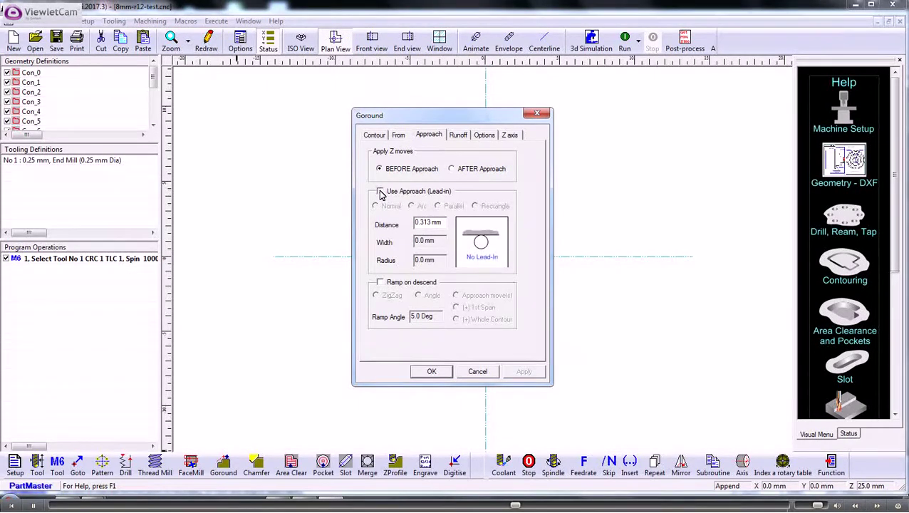
click(457, 136)
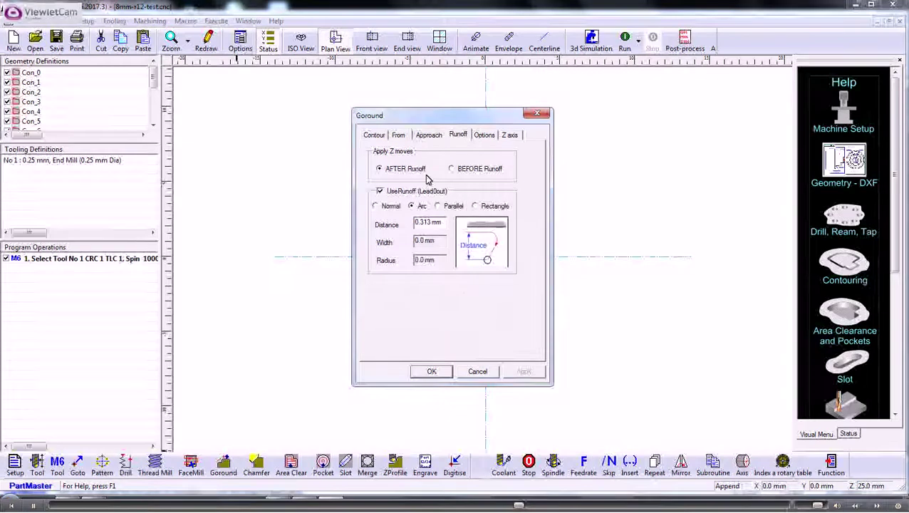
click(380, 192)
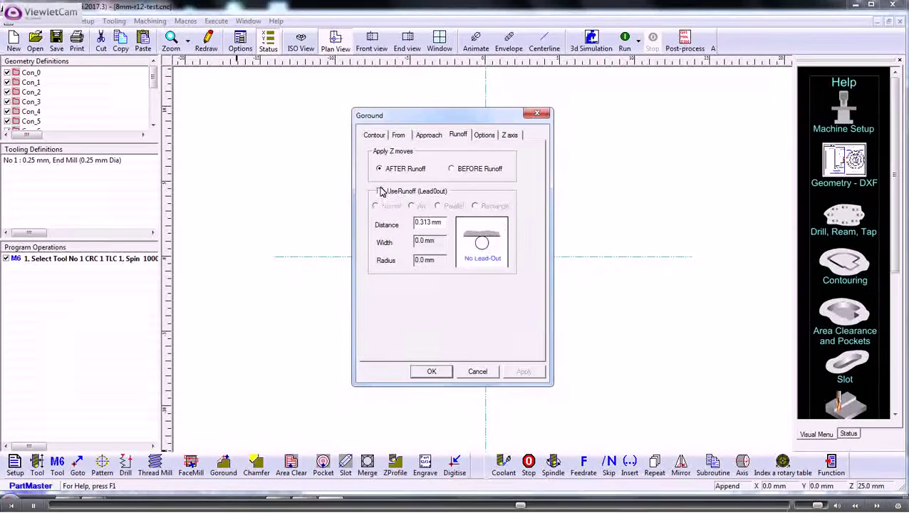
click(510, 135)
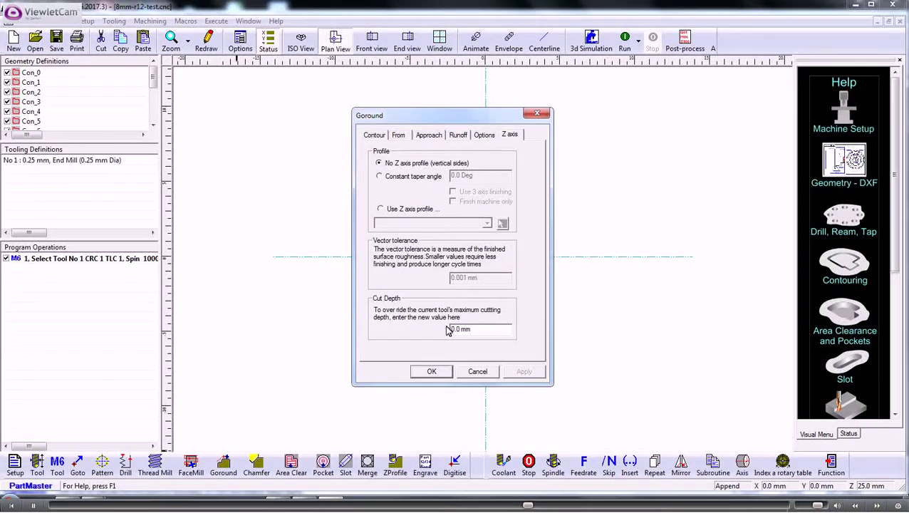
drag(483, 330, 454, 329)
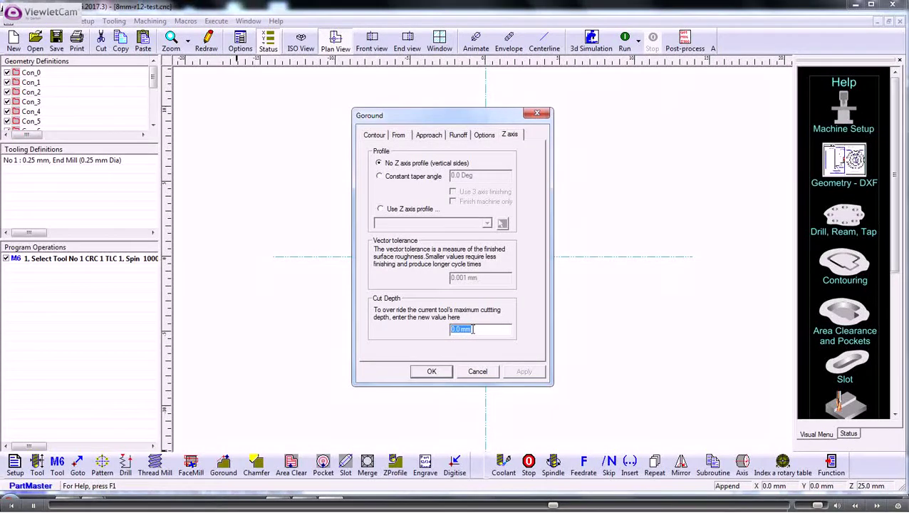
click(429, 373)
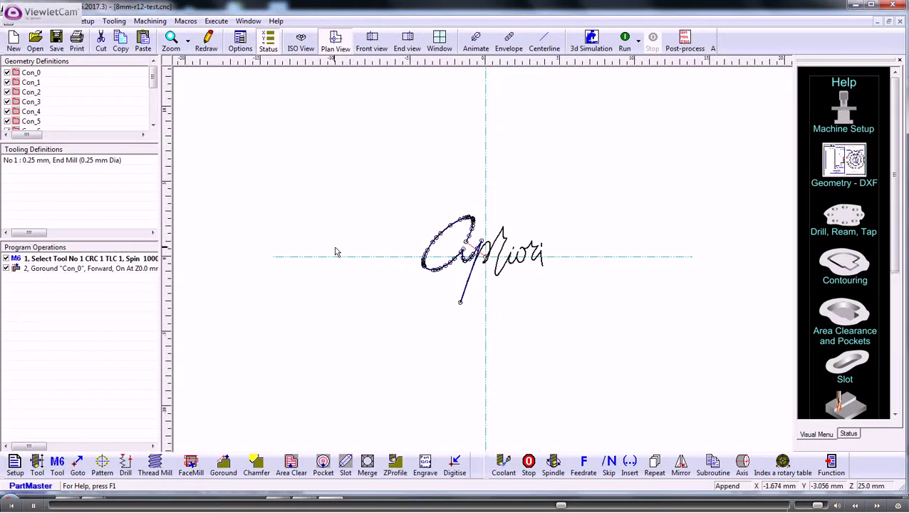
Edit the Con_0 Goround operation to machine all contours with the same group number.
click(74, 269)
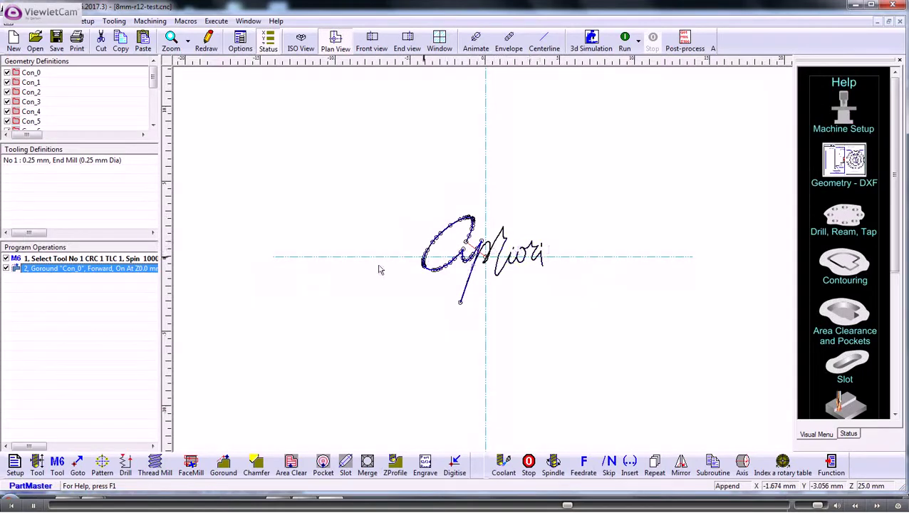
double_click(100, 271)
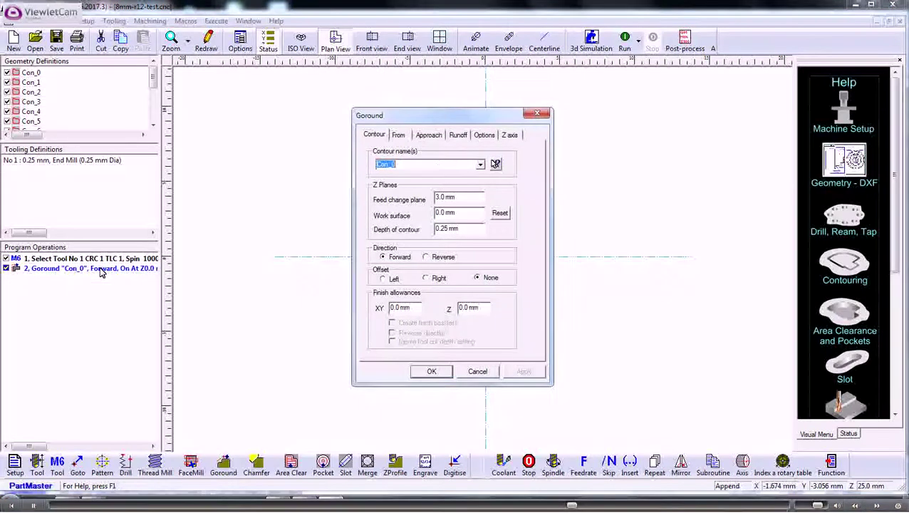
click(484, 136)
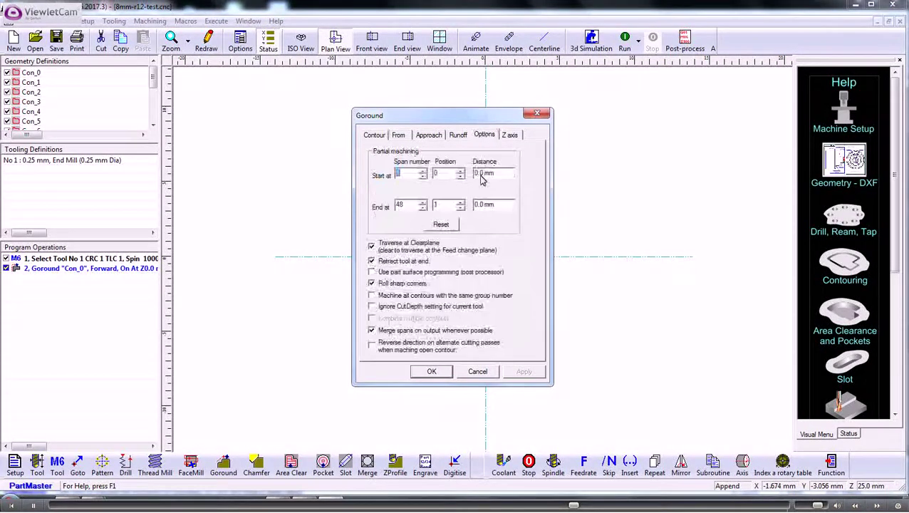
click(372, 297)
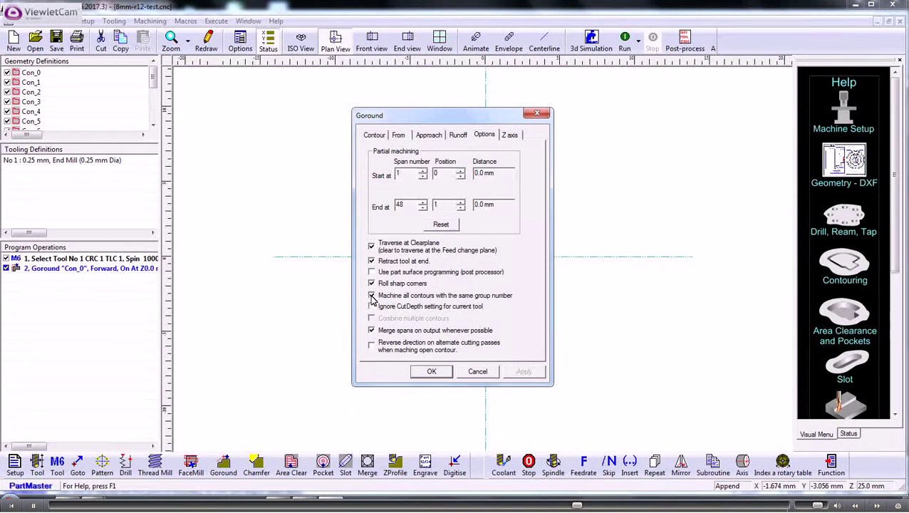
click(432, 372)
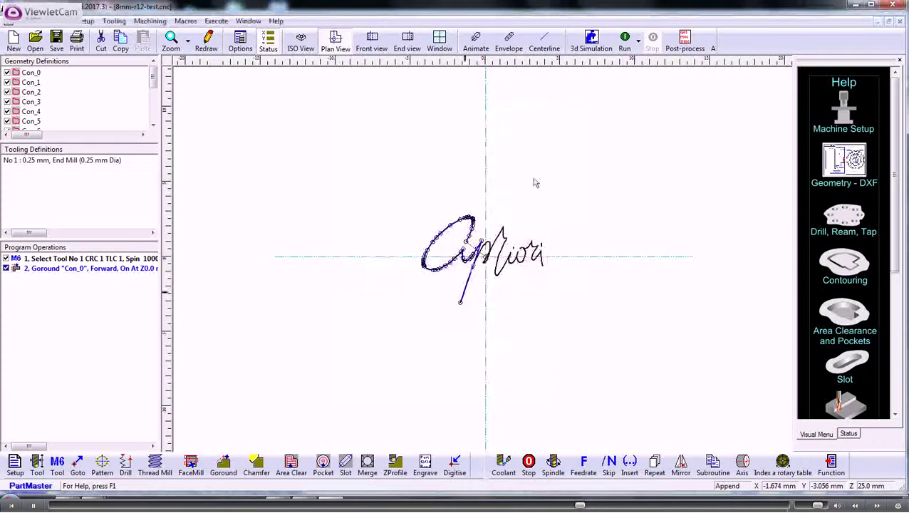
Run the signature's tool path in plan view using the centerline, envelope and animate displays, ending with centerline selected.
click(624, 44)
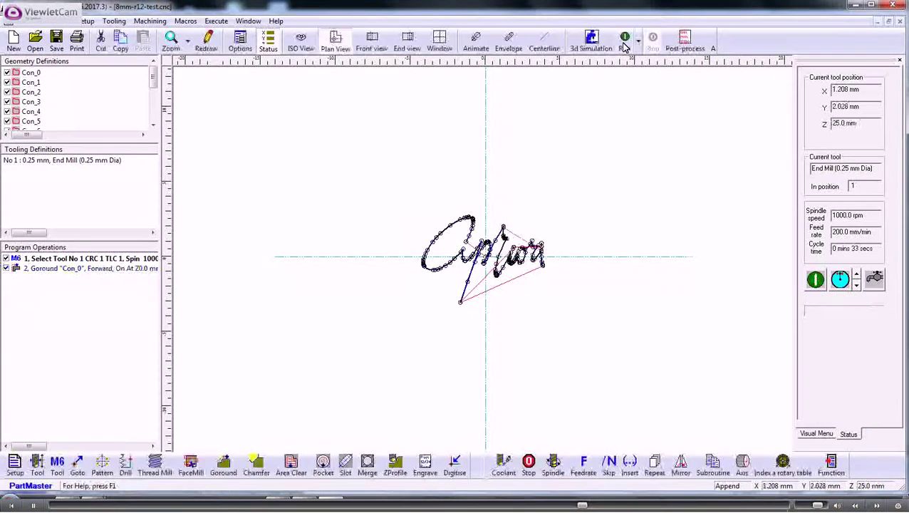
click(171, 39)
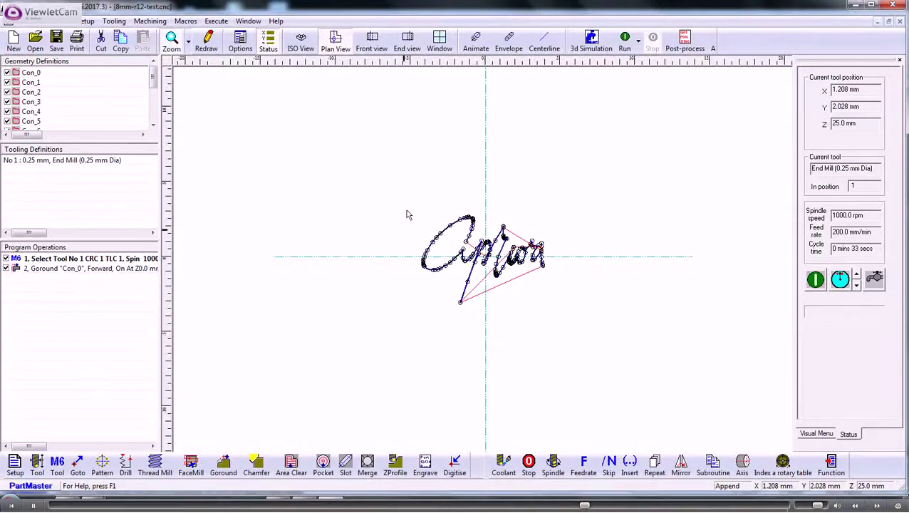
mouse_move(408, 198)
mouse_down()
mouse_move(466, 292)
mouse_move(565, 319)
mouse_up()
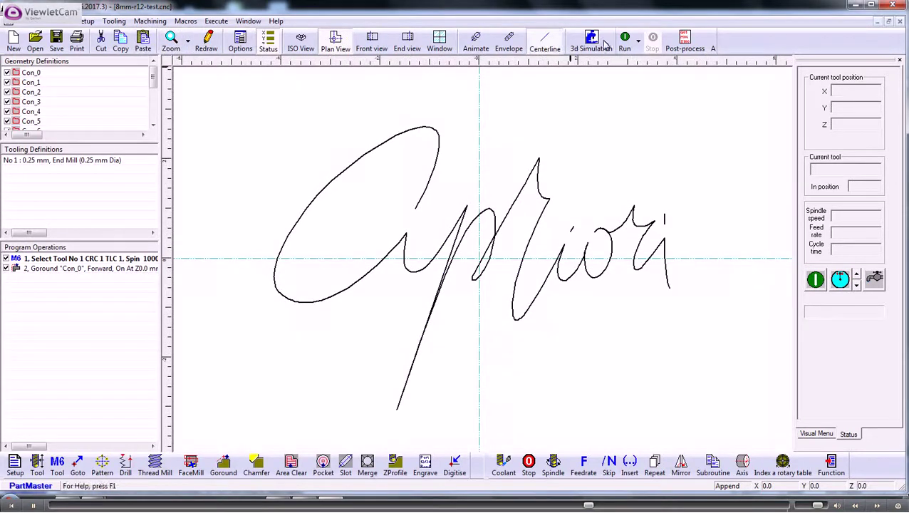
click(627, 41)
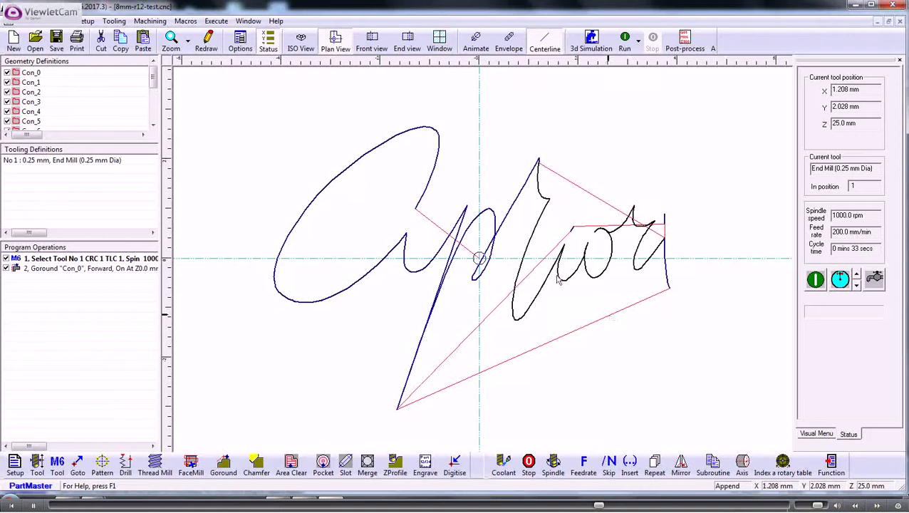
click(625, 40)
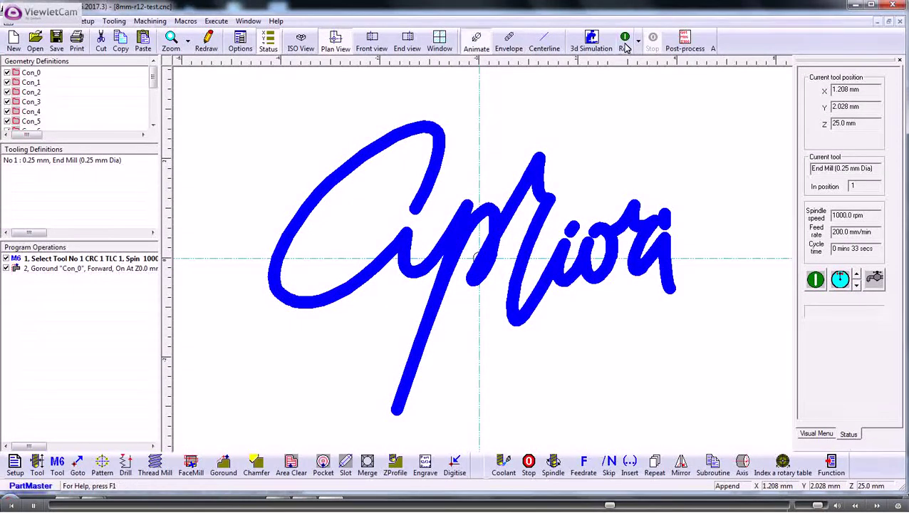
click(625, 42)
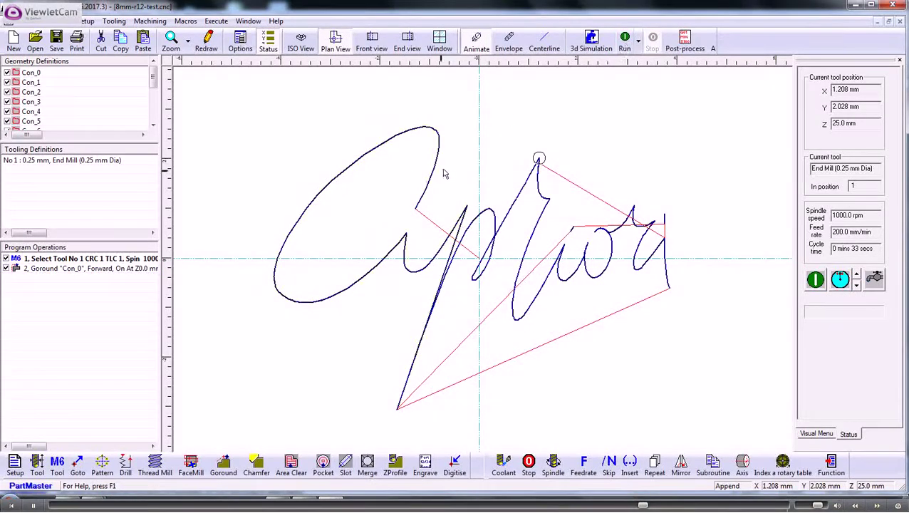
scroll(390, 239, down, 1)
scroll(394, 238, down, 1)
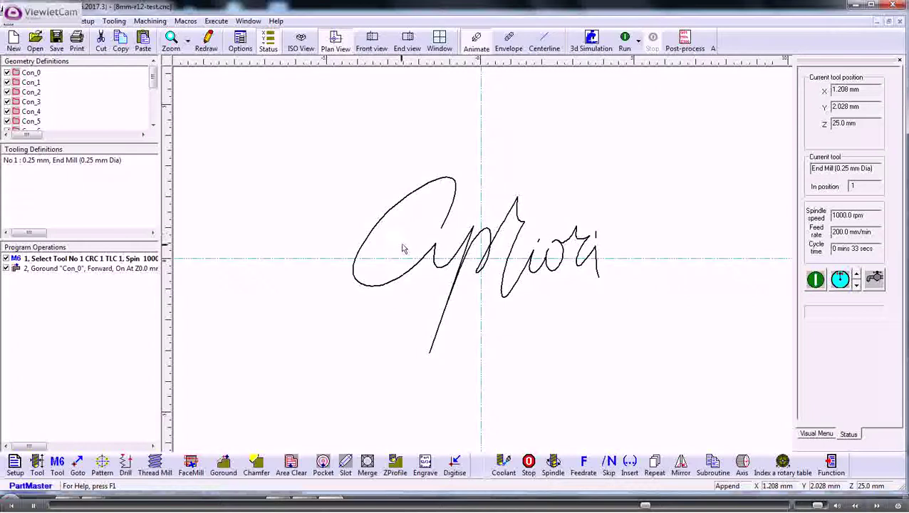
scroll(402, 245, down, 1)
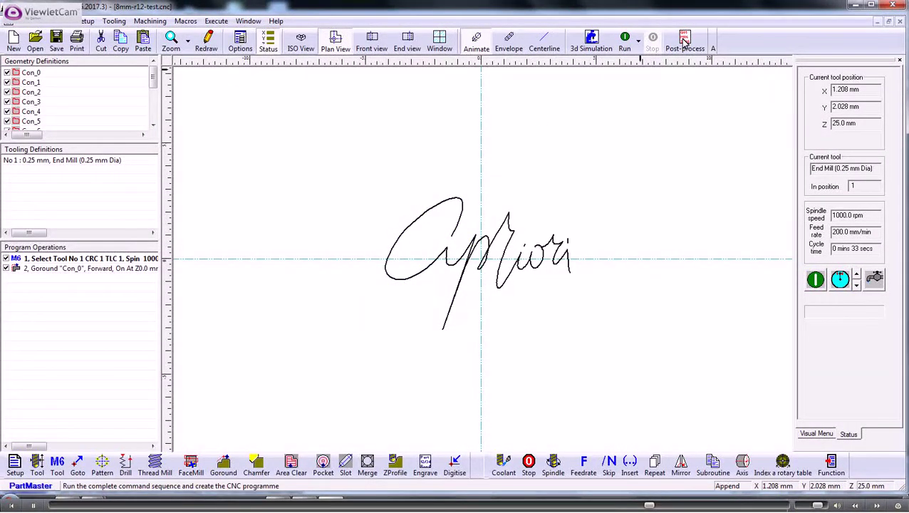
click(544, 42)
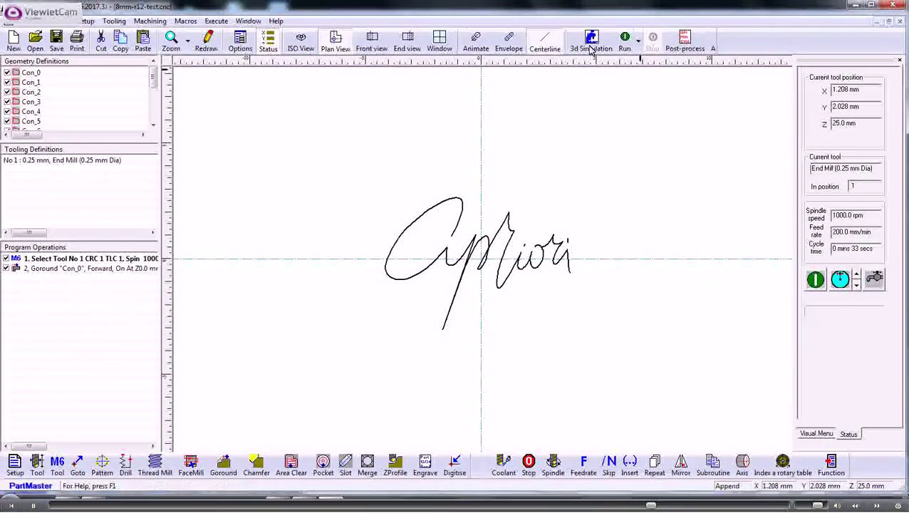
Post-process the program with M_mx2.ppr to the NC file 8mm-r12-test.pun, accepting the file prompt.
click(688, 44)
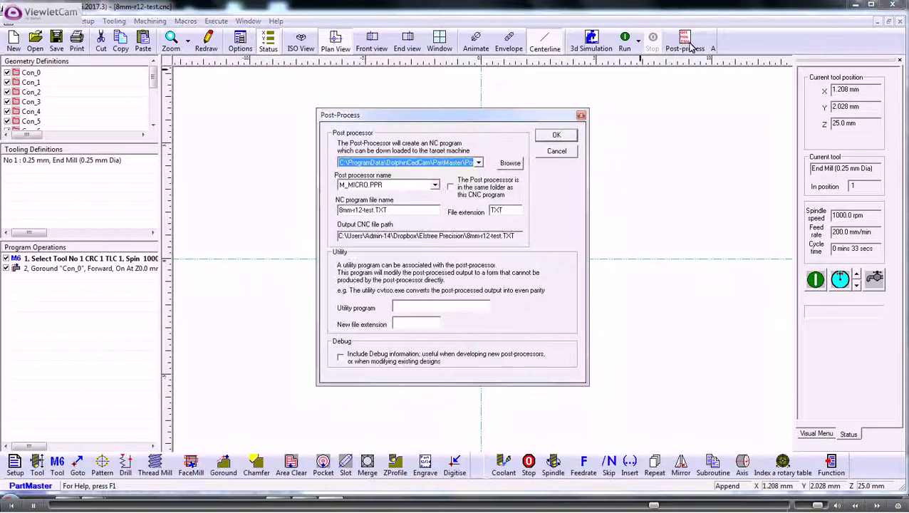
click(435, 185)
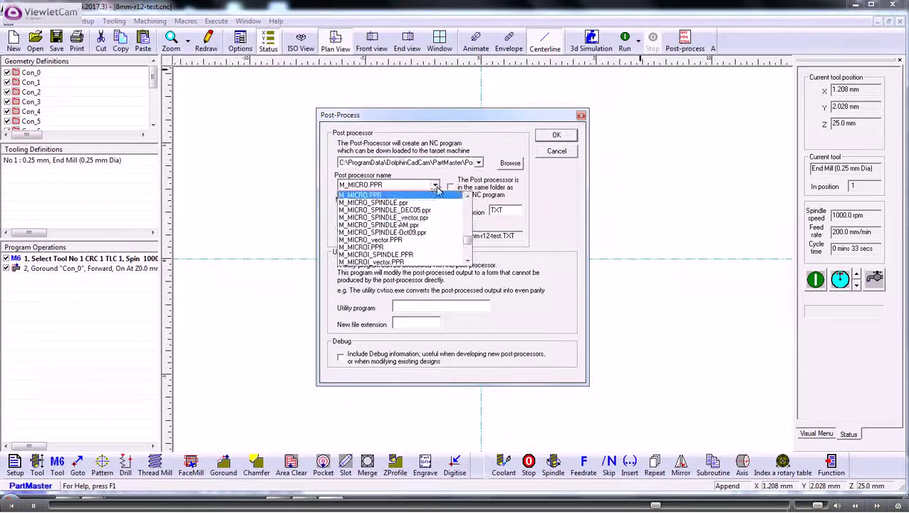
click(468, 198)
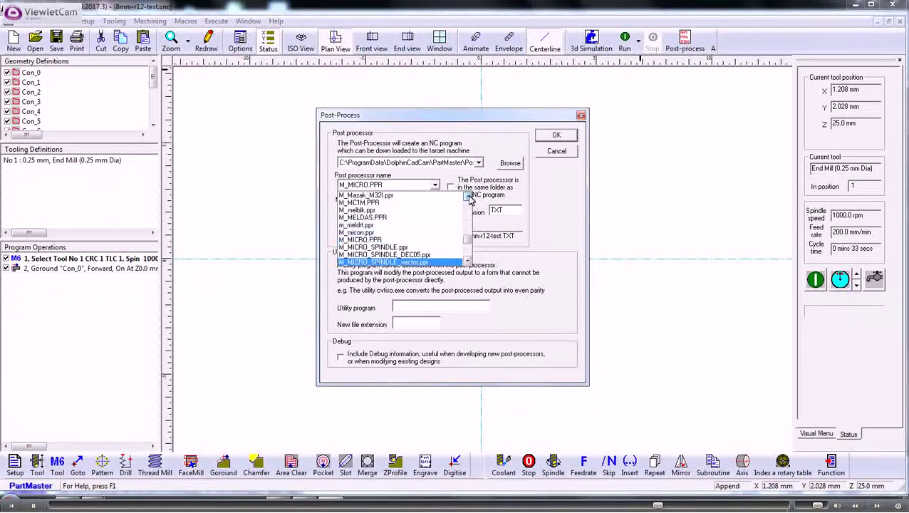
click(469, 247)
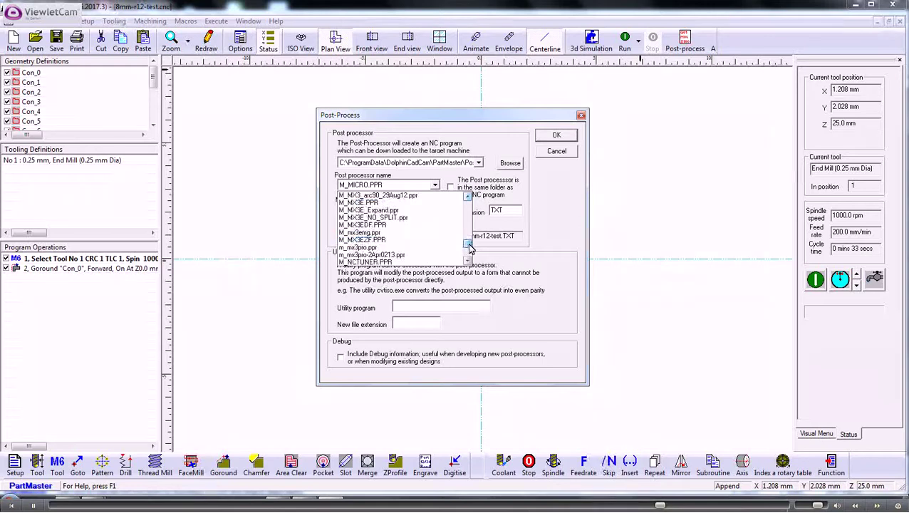
click(468, 196)
click(468, 197)
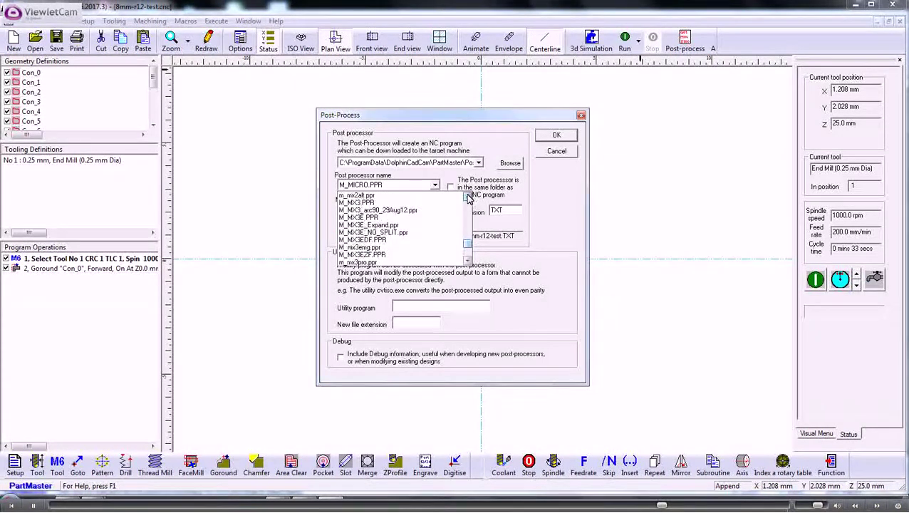
click(468, 197)
click(360, 212)
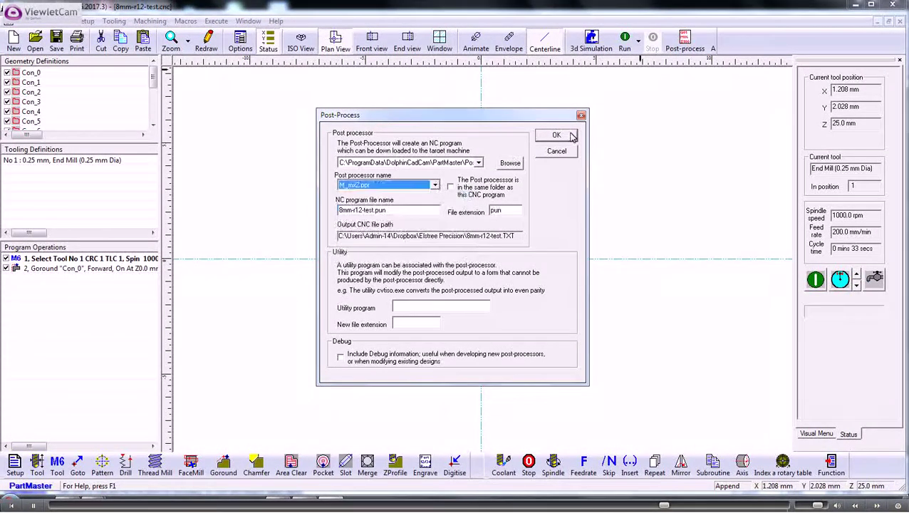
click(557, 134)
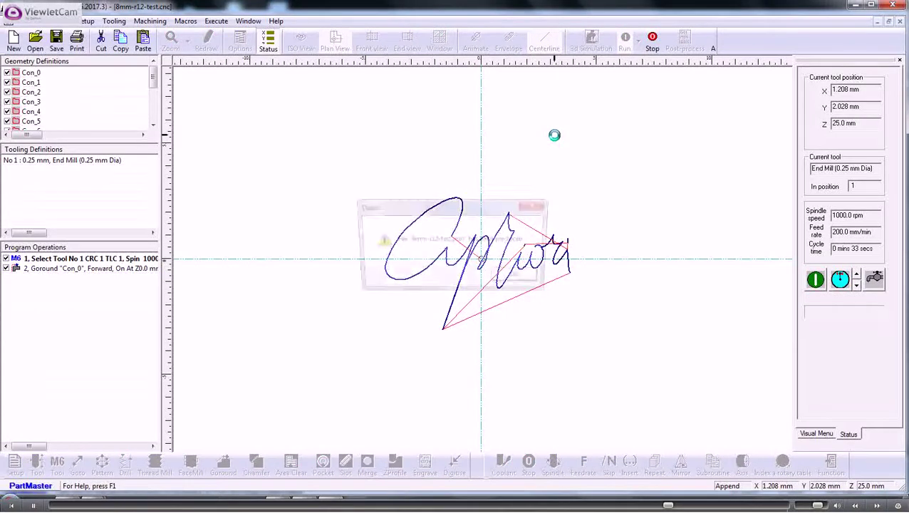
click(510, 279)
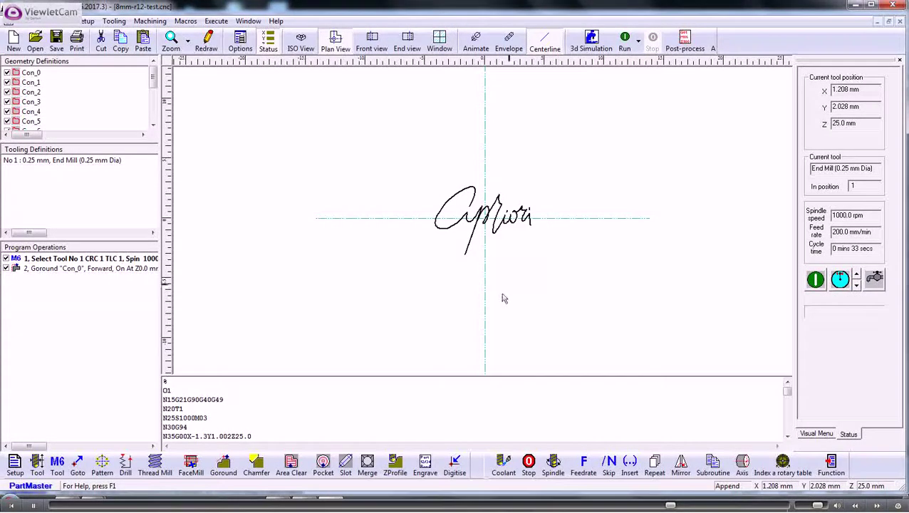
Enlarge the NC code area and examine the generated program from its start through the contour moves.
drag(425, 375, 421, 271)
click(273, 317)
scroll(272, 318, down, 10)
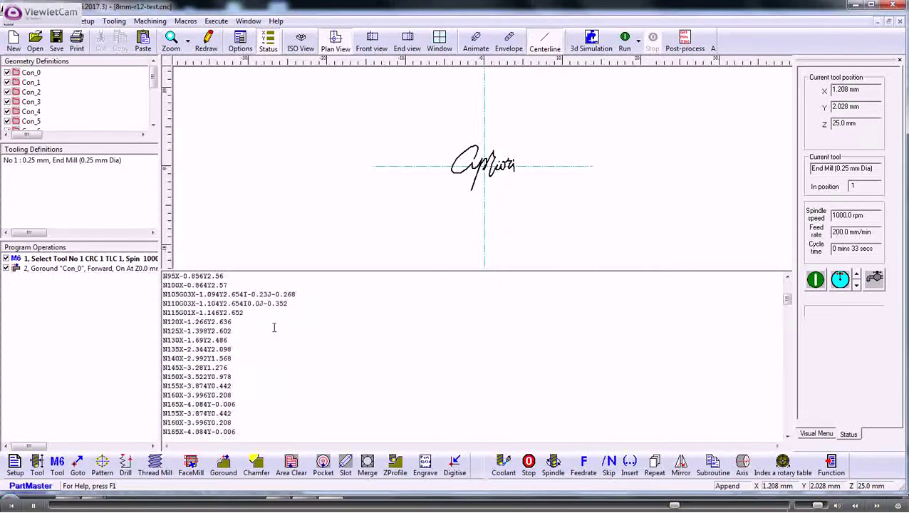
scroll(274, 324, up, 9)
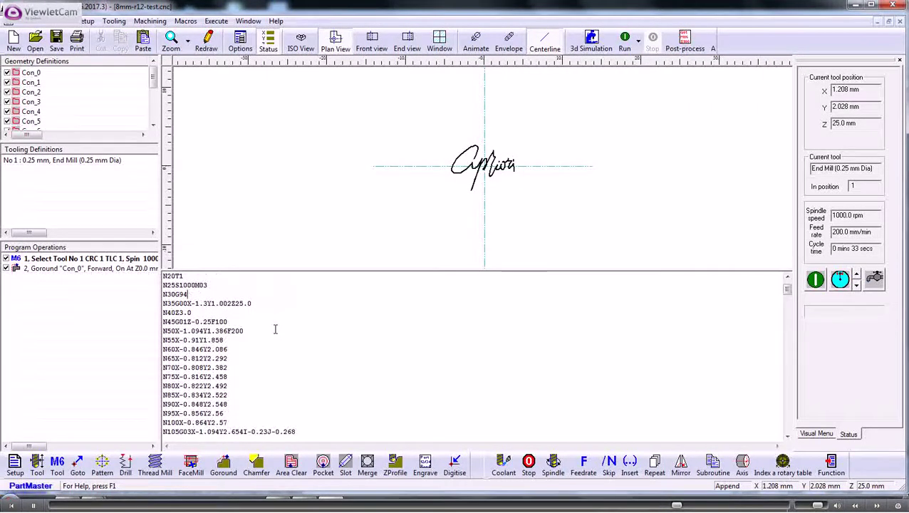
scroll(275, 329, up, 1)
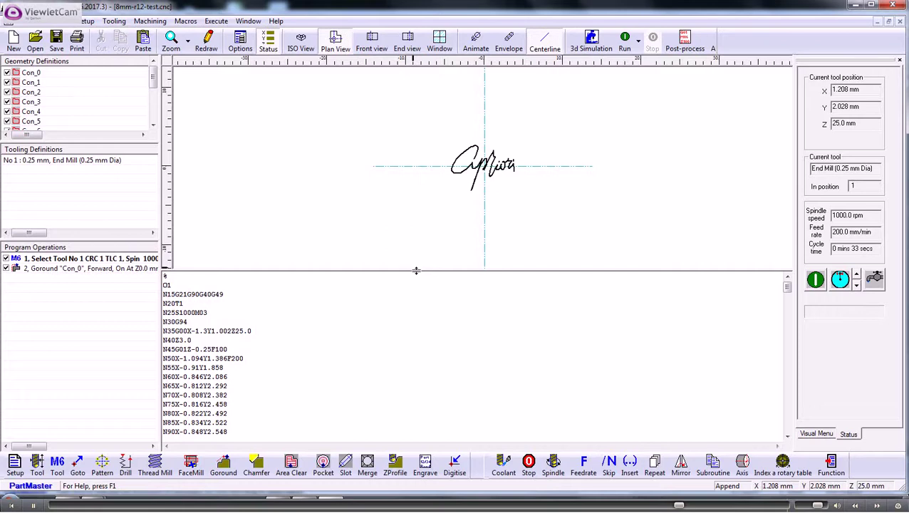
Reduce the NC code area and add a Start Repeat sequence that rotates the machining by 90 degrees about X 0, Y 0.
drag(417, 271, 423, 338)
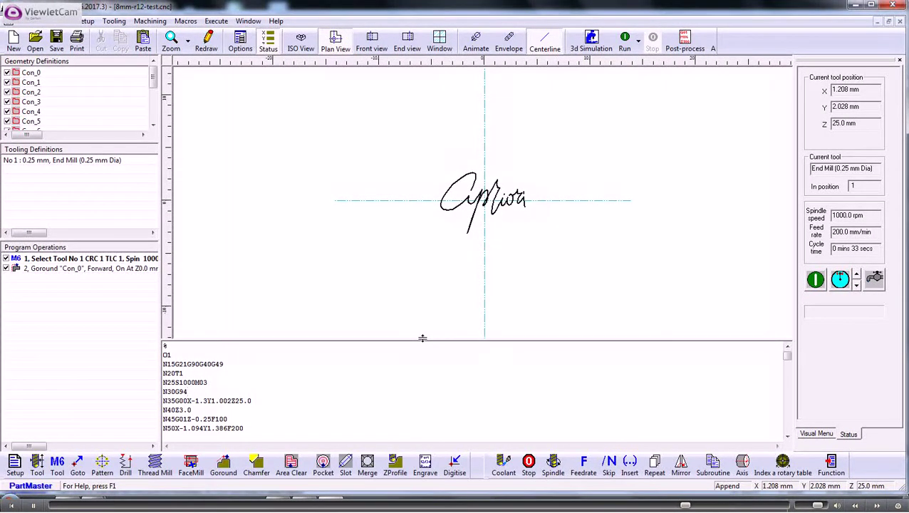
click(655, 463)
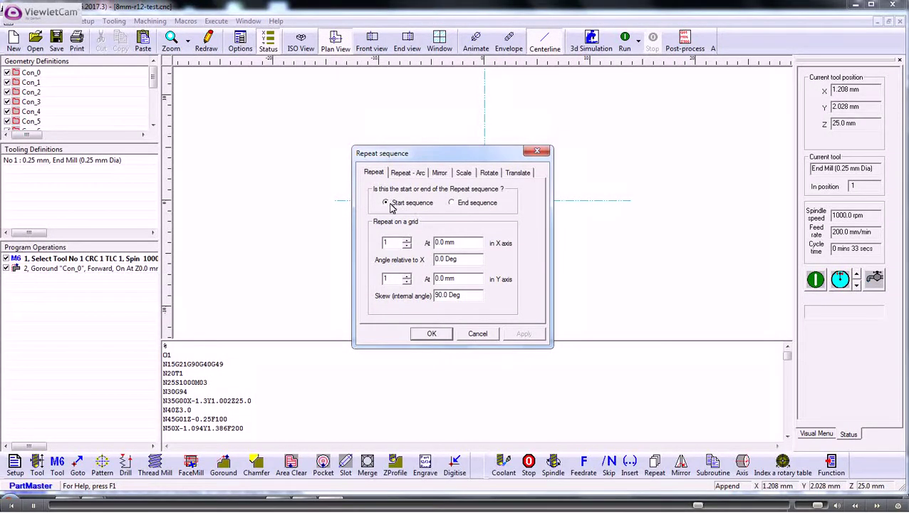
click(489, 173)
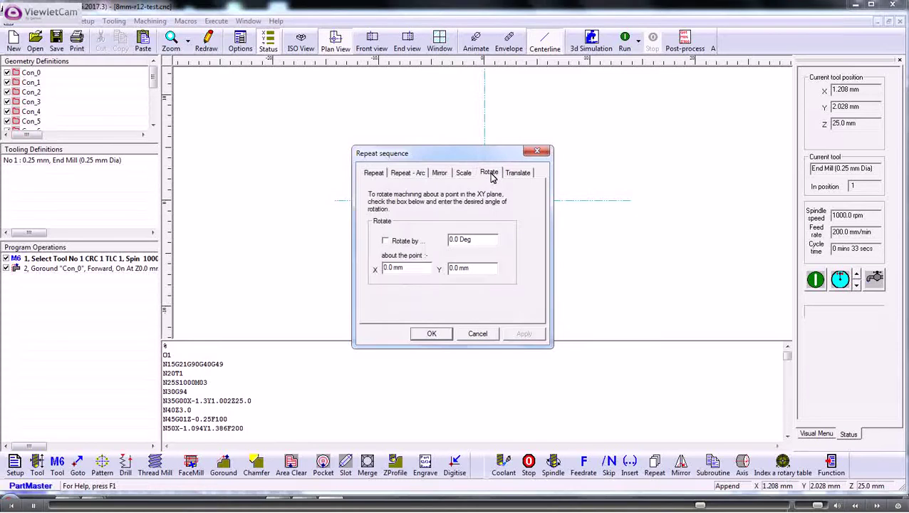
click(388, 243)
drag(472, 240, 419, 244)
text(9)
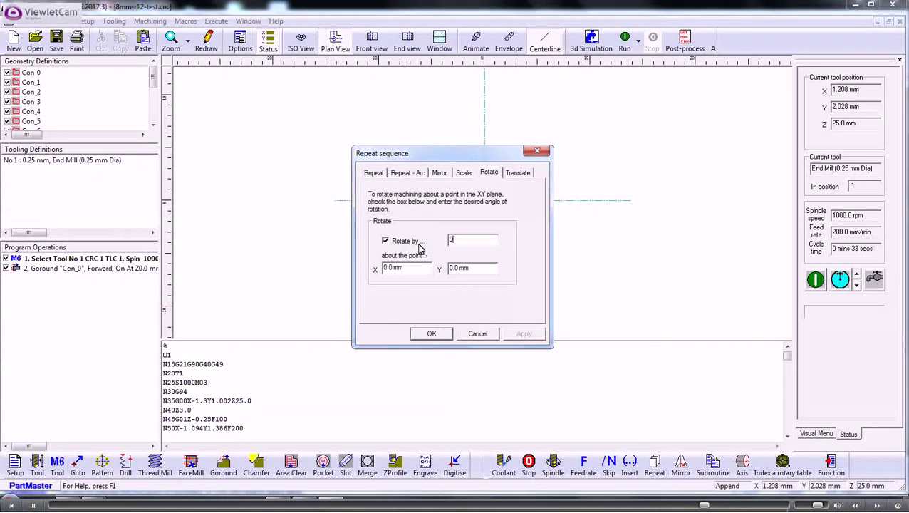
text(0)
click(433, 336)
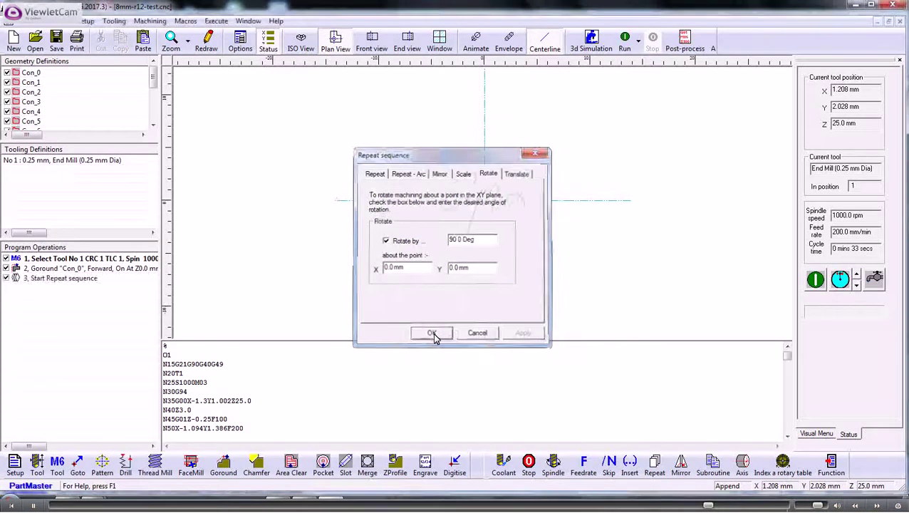
Move the Start Repeat sequence ahead of the Con_0 Goround operation and add an End Repeat sequence after it.
click(64, 278)
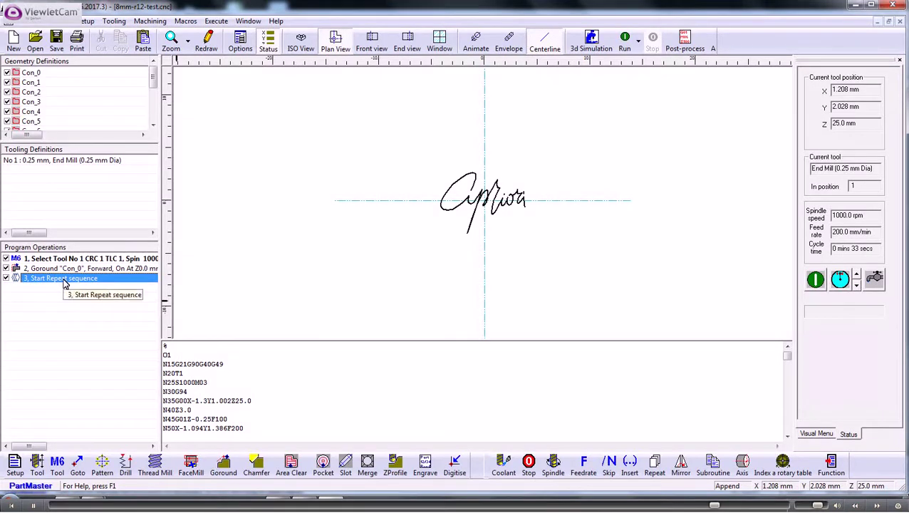
drag(64, 284, 65, 274)
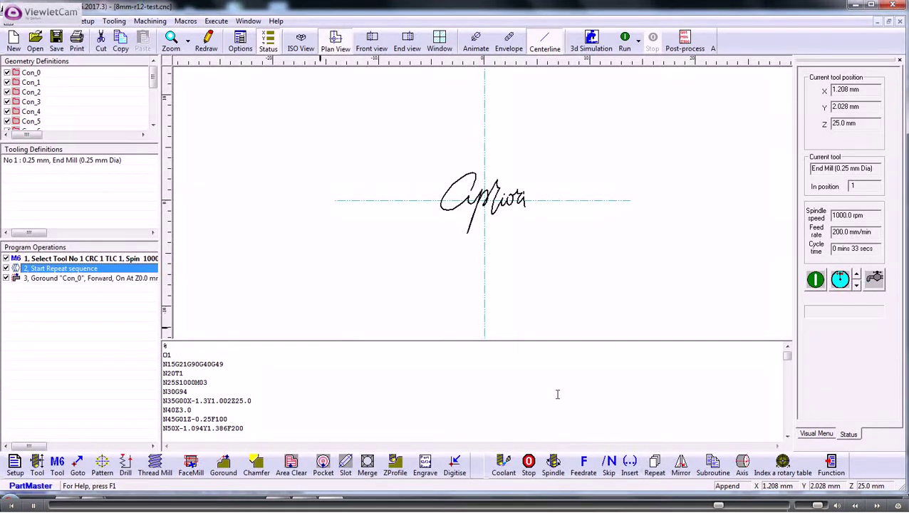
click(655, 464)
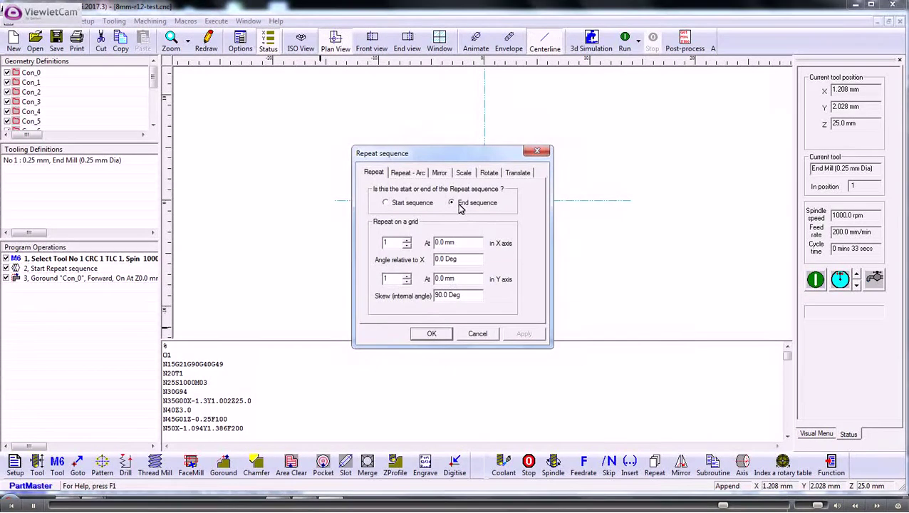
click(436, 333)
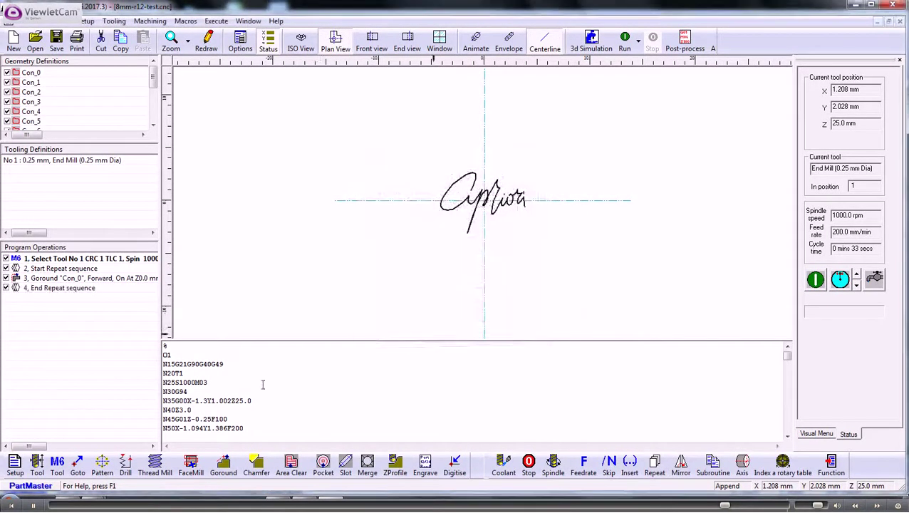
Review the order of the program operations from tool selection to End Repeat sequence and run the rotated tool path.
click(62, 260)
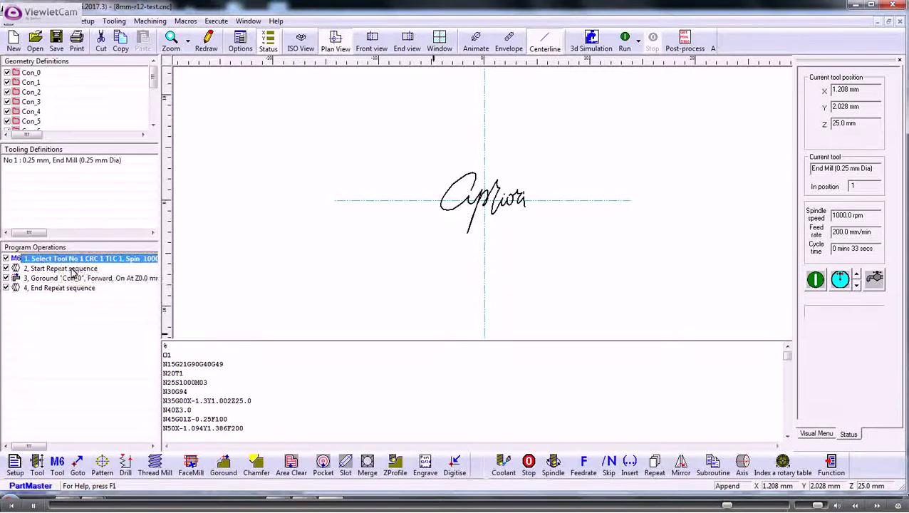
click(77, 269)
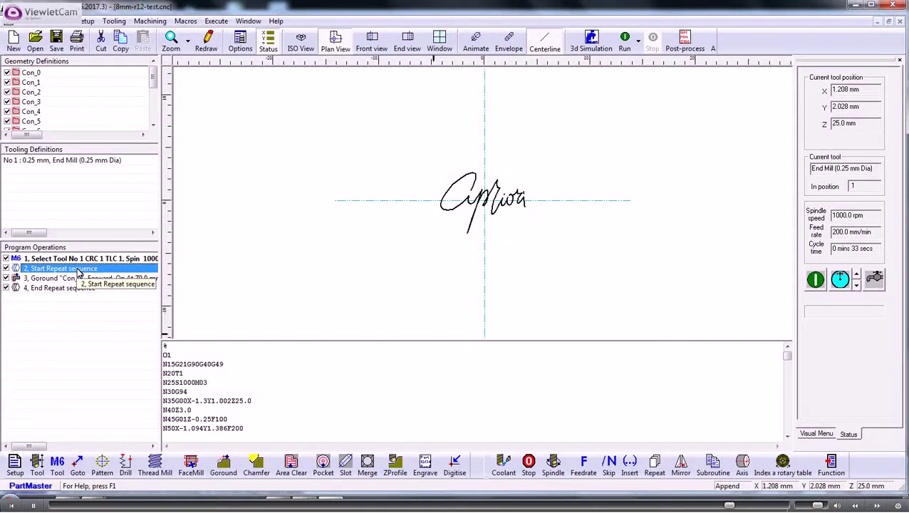
click(82, 279)
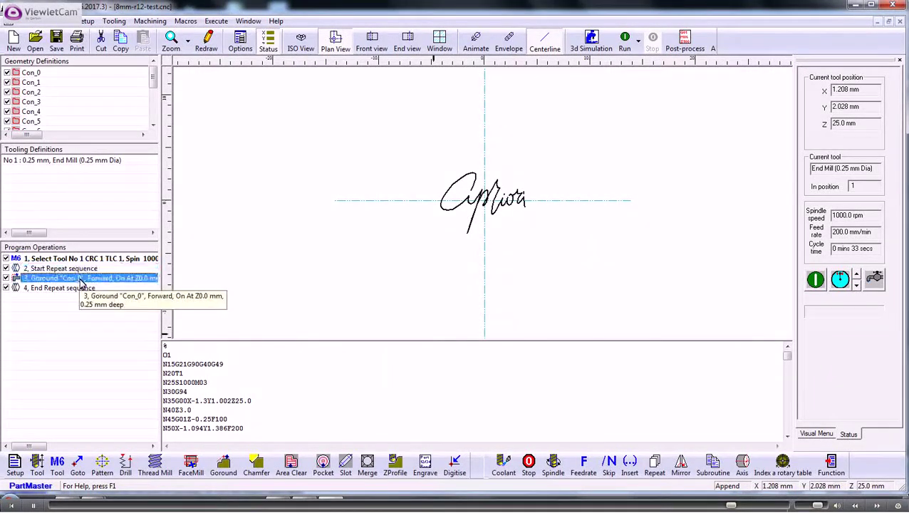
click(84, 289)
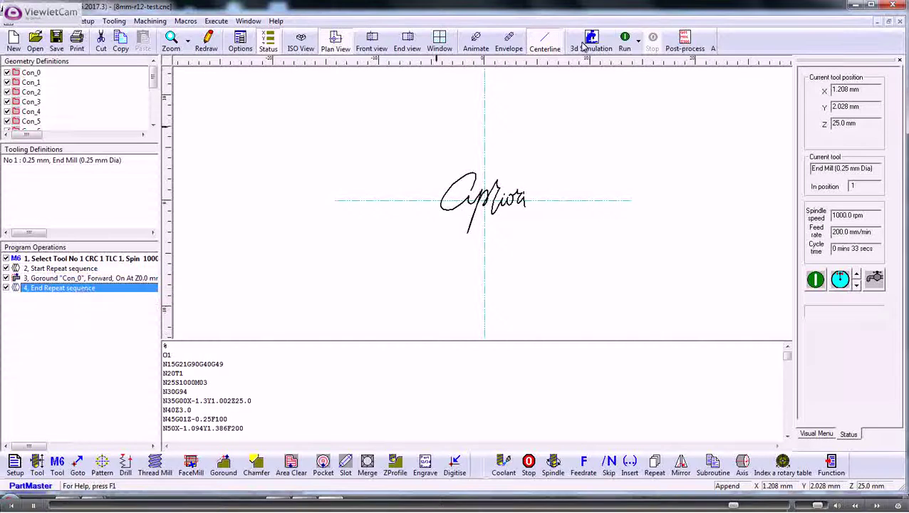
click(626, 42)
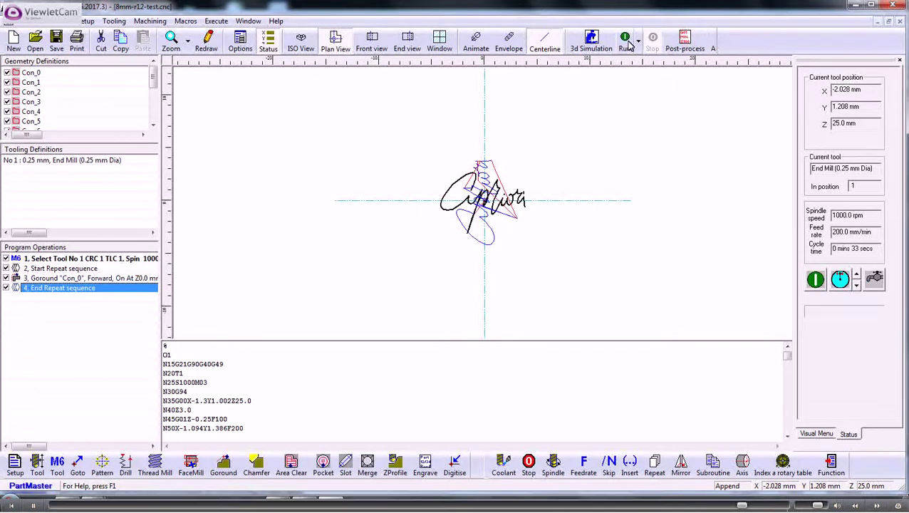
Post-process the rotated program with M_mx2.ppr to 8mm-r12-test.pun and inspect the start of the new NC code.
click(686, 41)
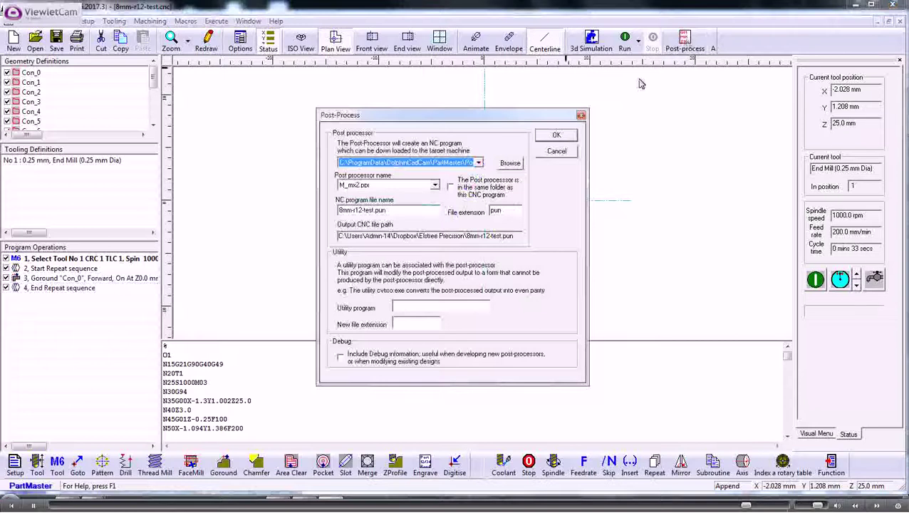
click(558, 136)
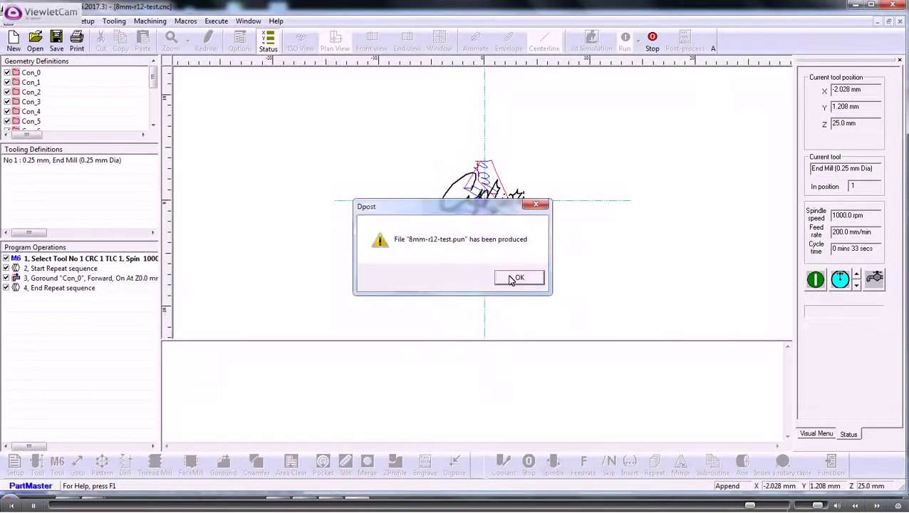
click(513, 278)
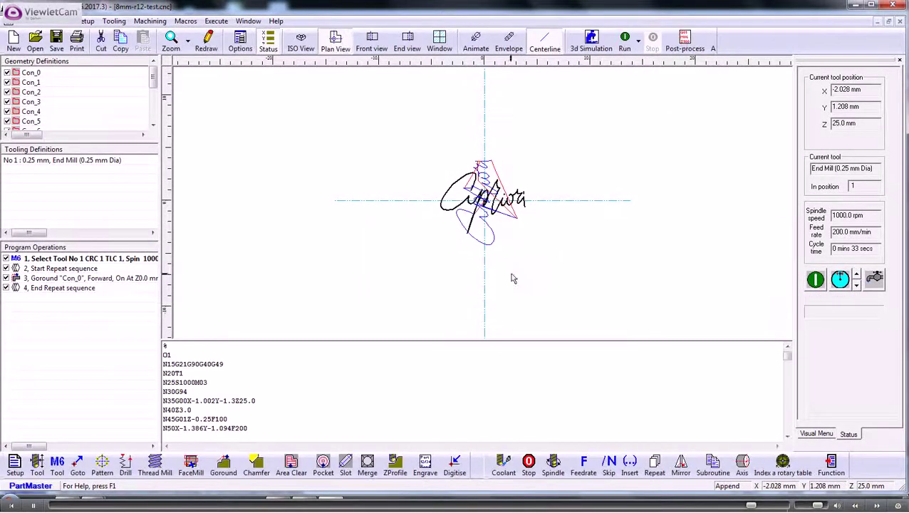
click(241, 368)
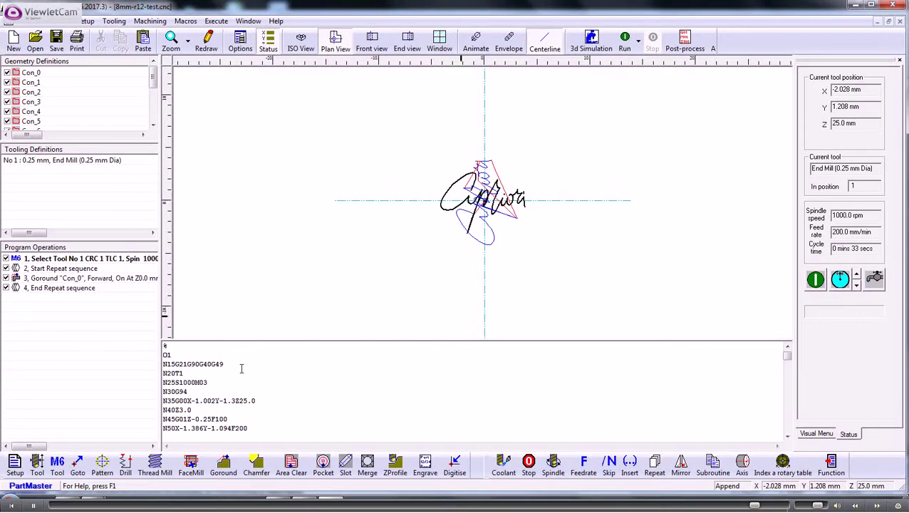
Examine the file extension and NC program file name in the post-process settings, leaving them without generating code.
click(684, 41)
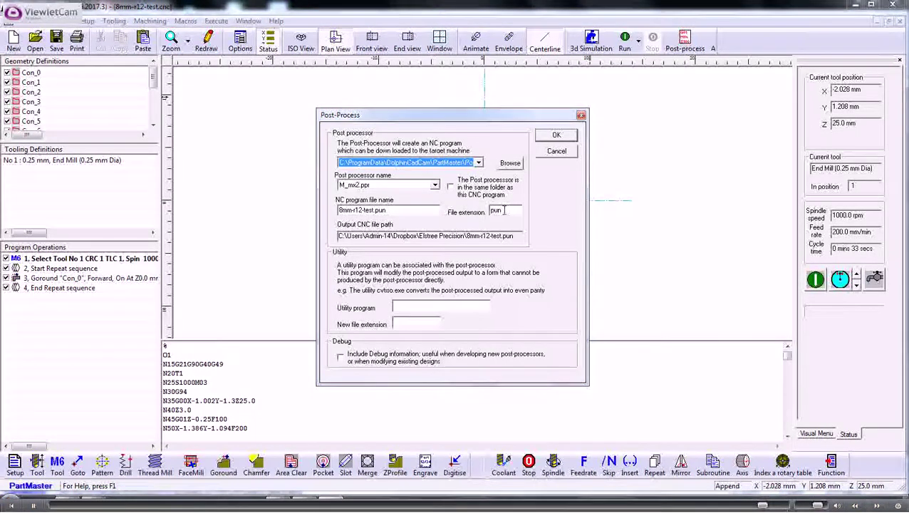
drag(504, 209, 480, 210)
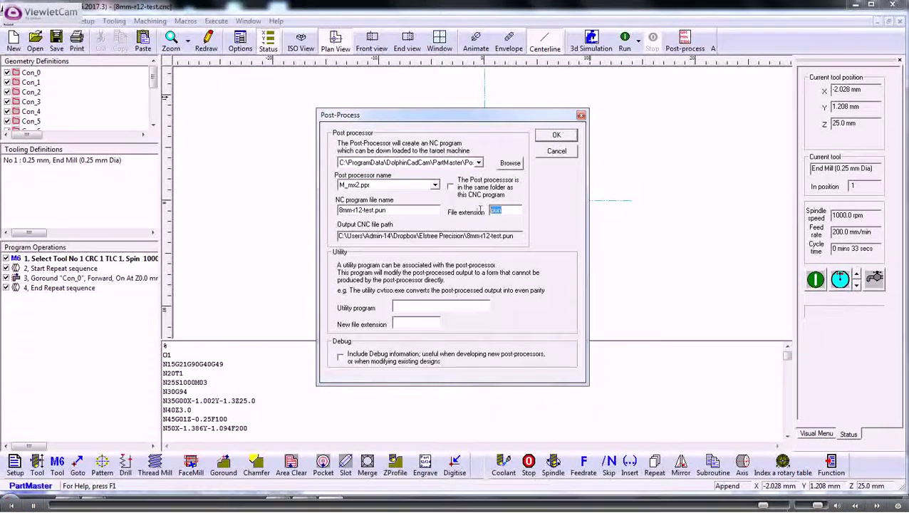
click(396, 210)
click(556, 152)
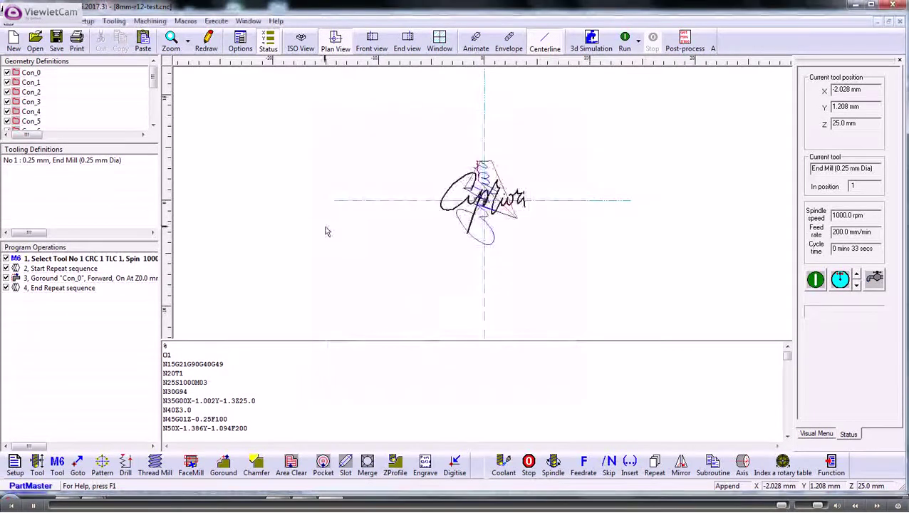